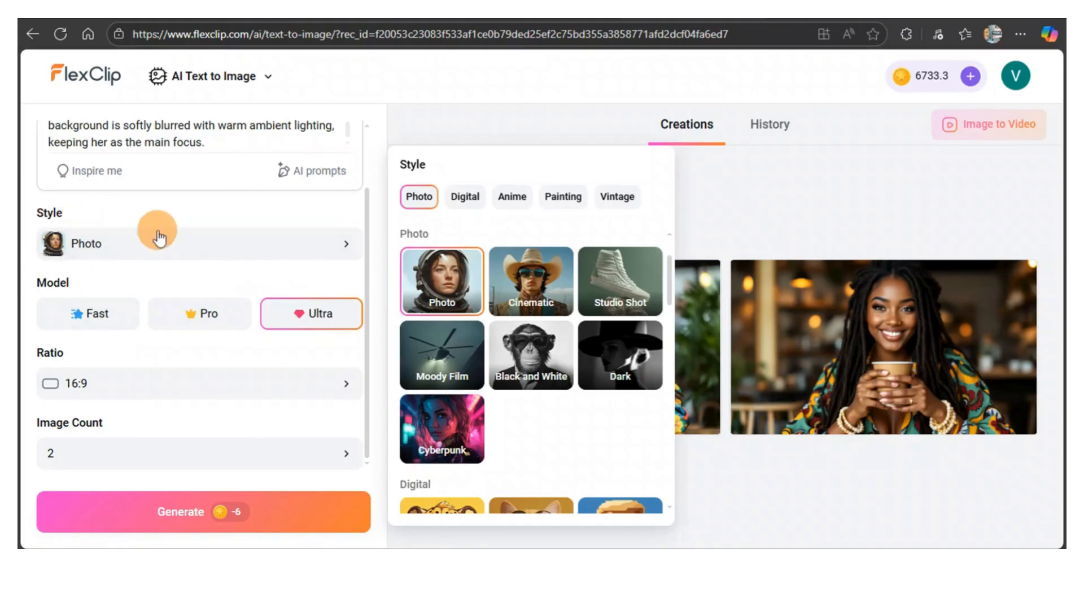
Step: Keep the Photo style and generate a new set of images from the prompt
{"action": "left_click", "coordinate": [342, 248]}
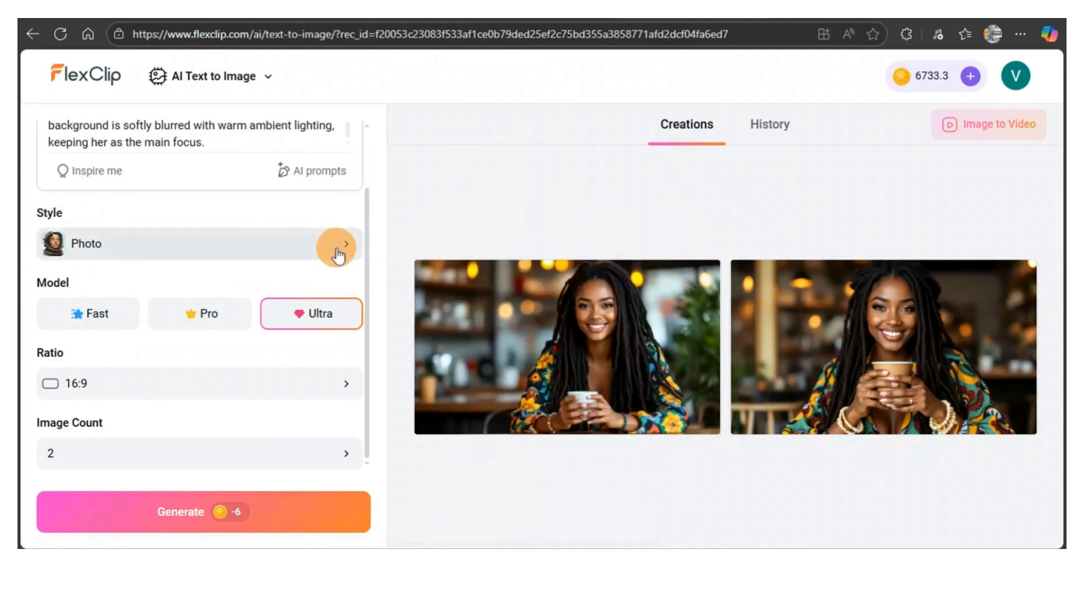
{"action": "left_click", "coordinate": [338, 253]}
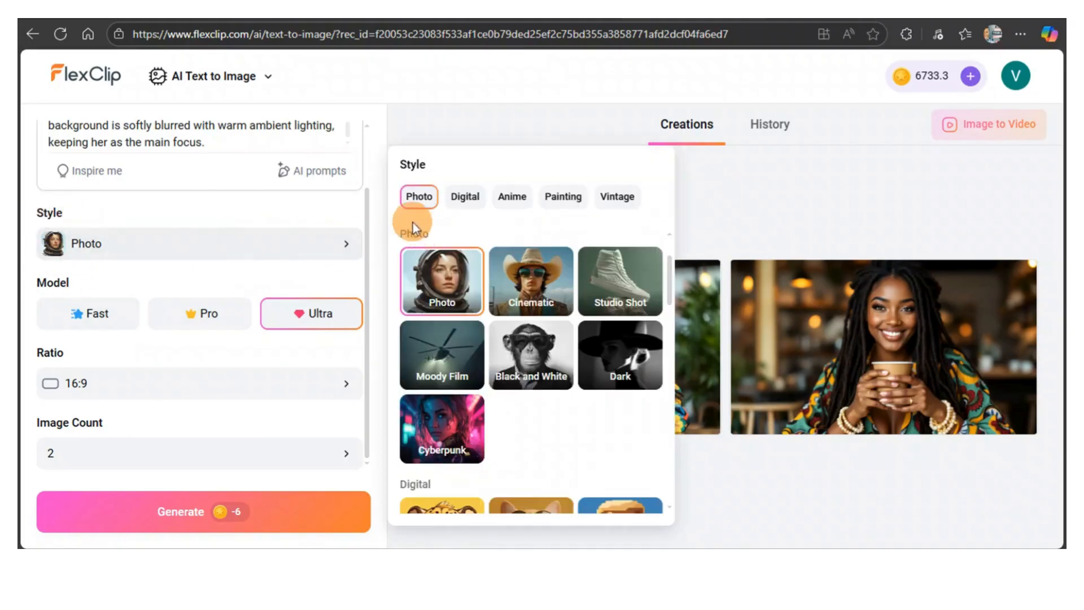
{"action": "left_click", "coordinate": [450, 294]}
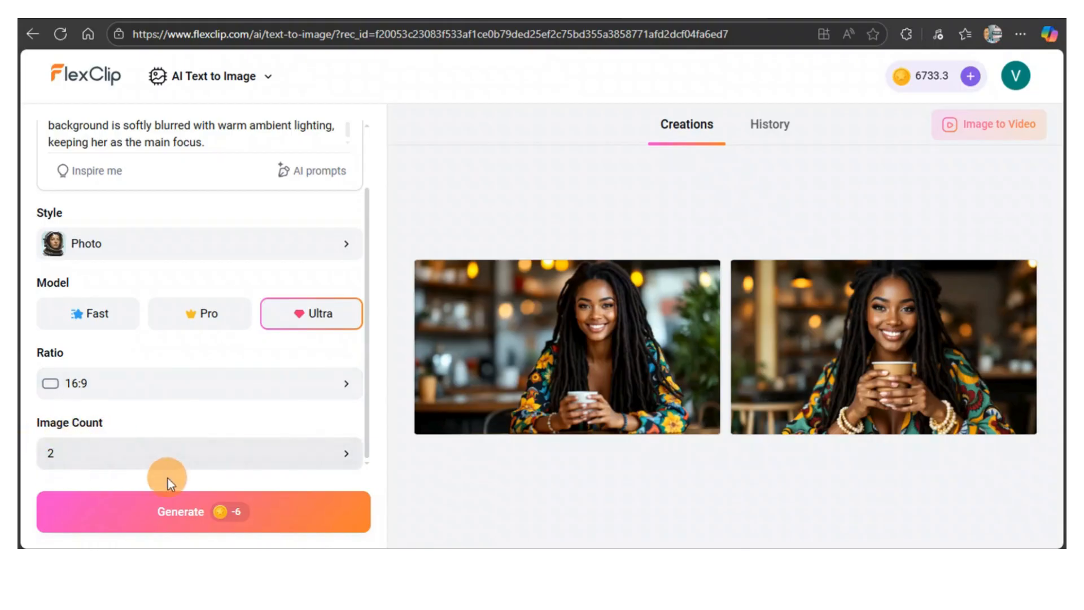
{"action": "left_click", "coordinate": [198, 512]}
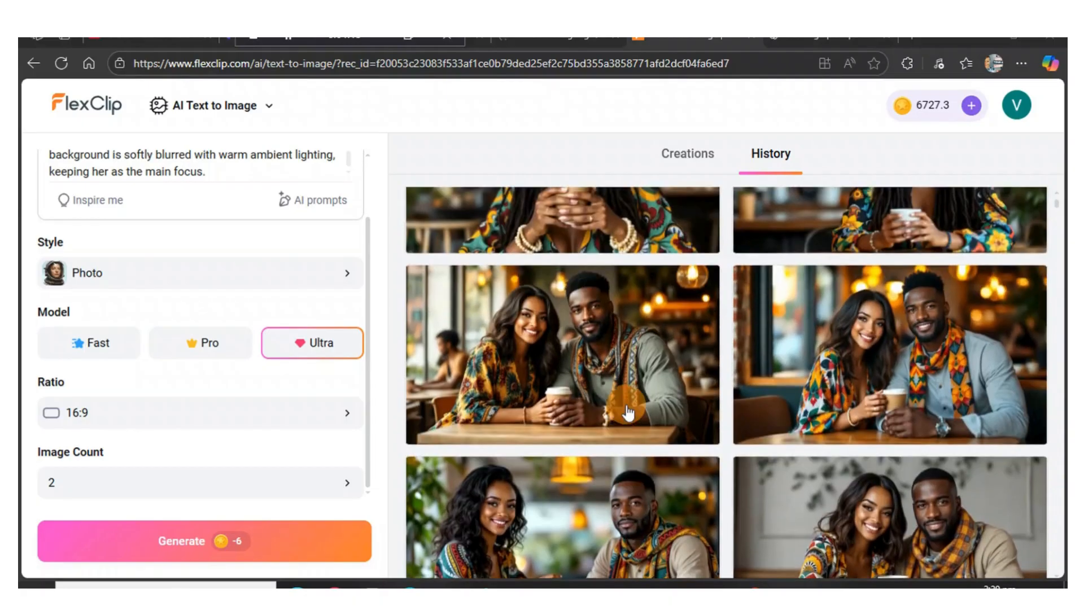
{"action": "scroll", "coordinate": [628, 412], "scroll_direction": "up", "scroll_amount": 5}
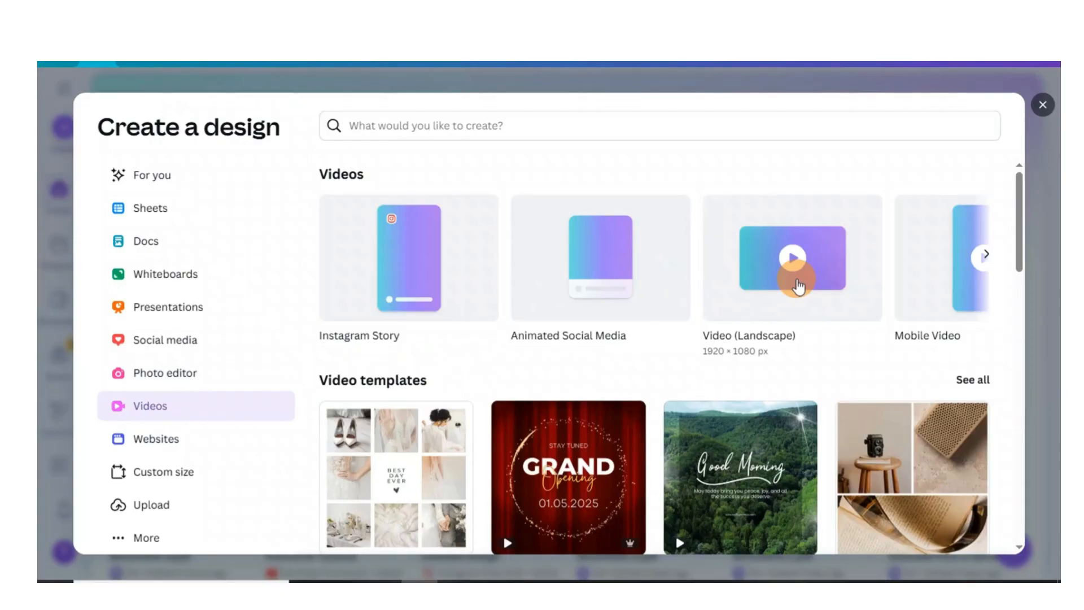
Step: Create a new Video (Landscape) design
{"action": "left_click", "coordinate": [798, 286]}
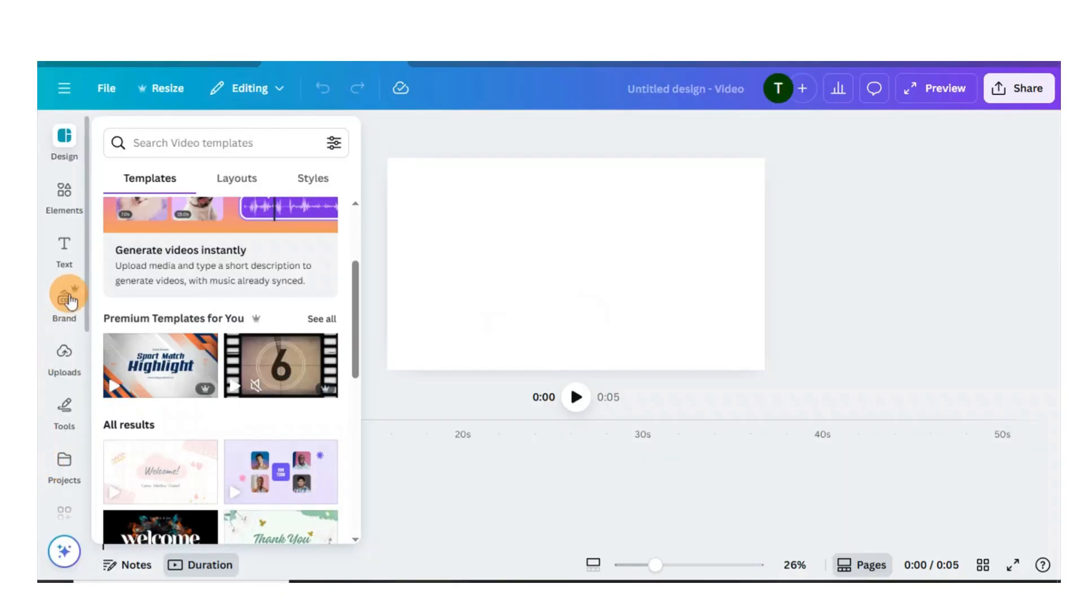
{"action": "scroll", "coordinate": [68, 367], "scroll_direction": "down", "scroll_amount": 3}
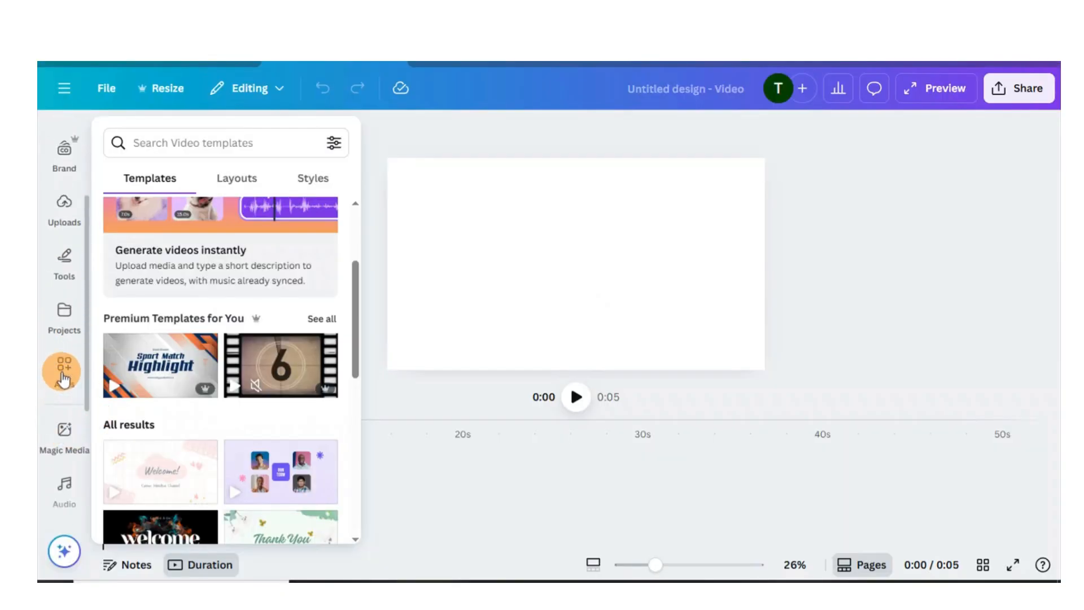
Step: Search the apps for "d id" and open D-ID AI Avatars
{"action": "left_click", "coordinate": [64, 376]}
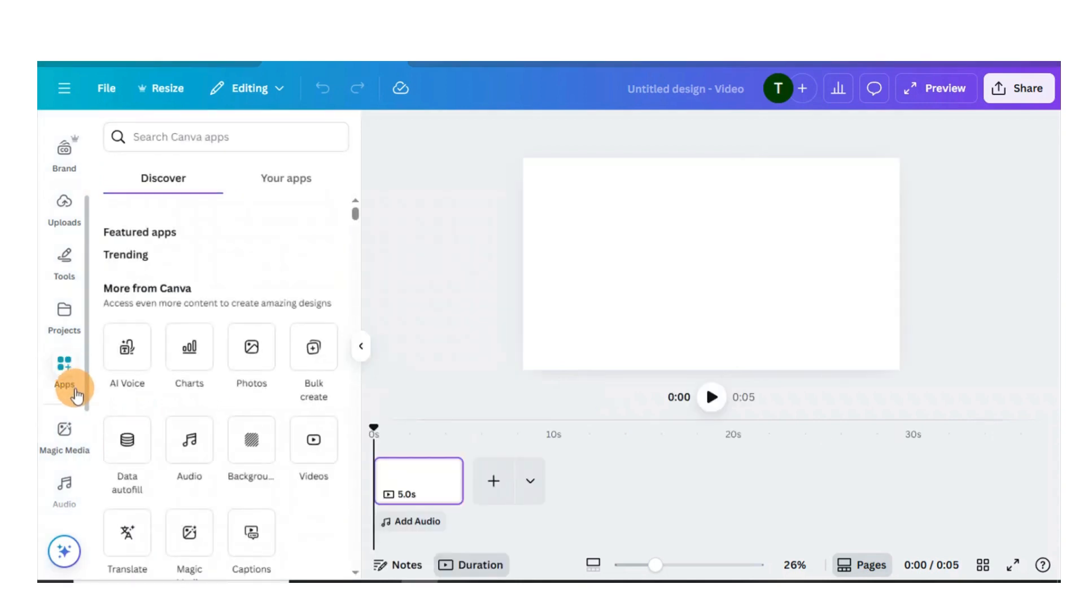
{"action": "left_click", "coordinate": [145, 141]}
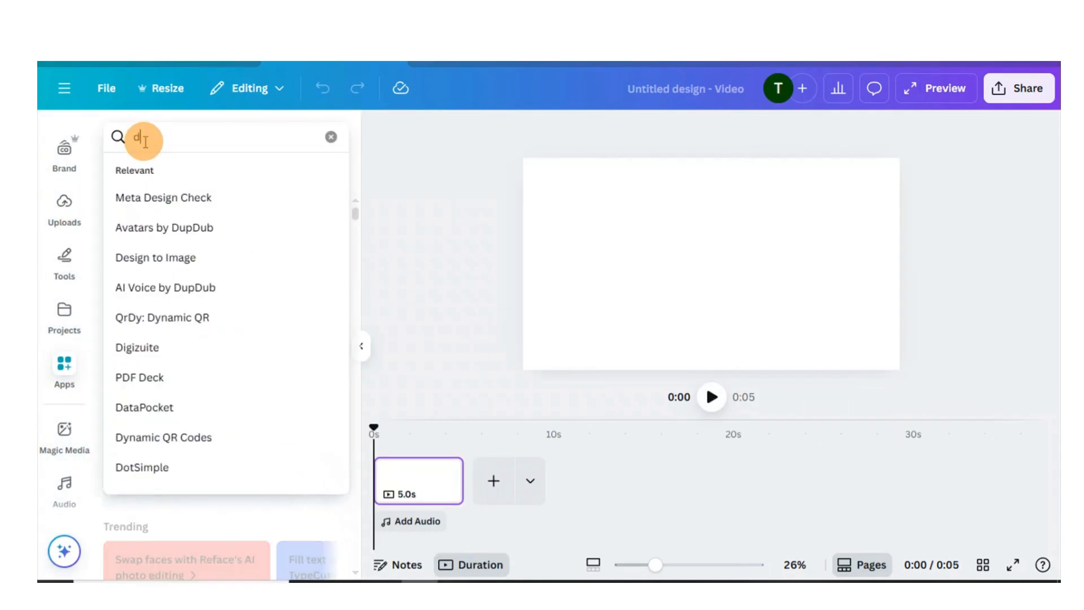
{"action": "type", "text": "id"}
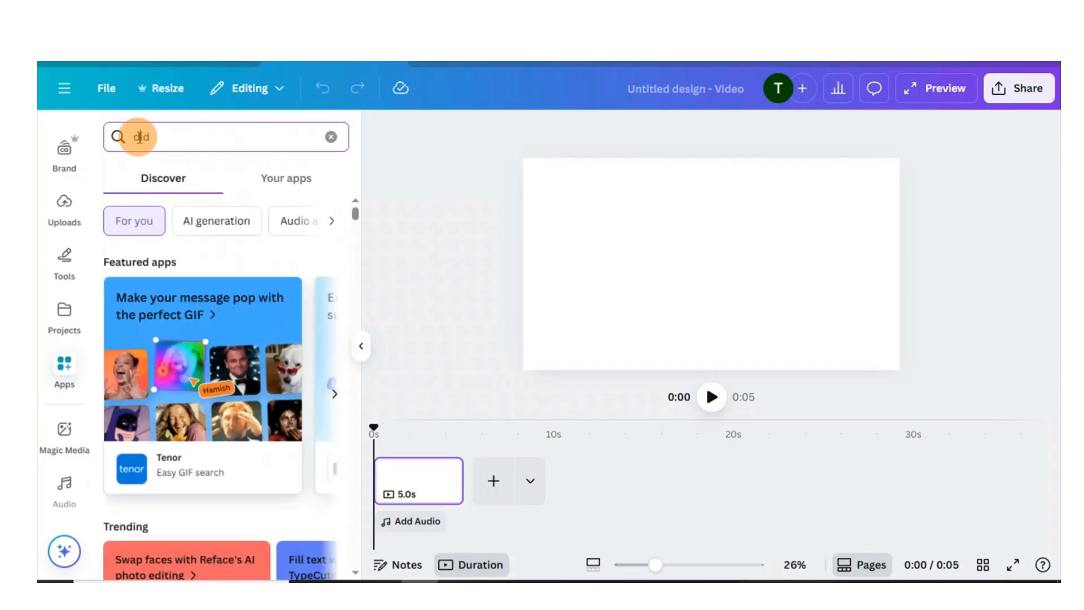
{"action": "left_click", "coordinate": [140, 137]}
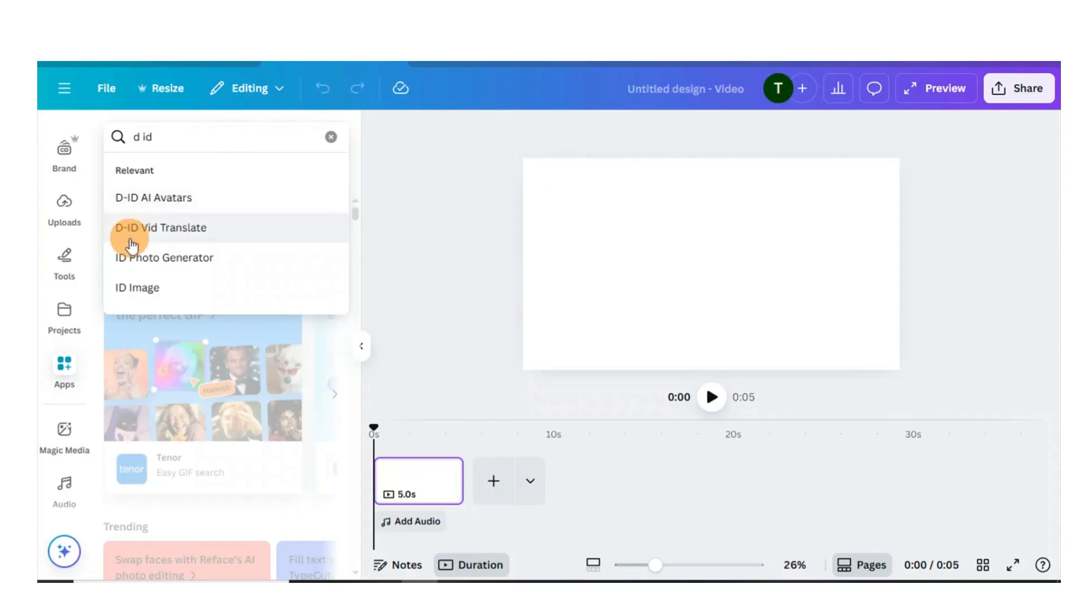
{"action": "left_click", "coordinate": [169, 199]}
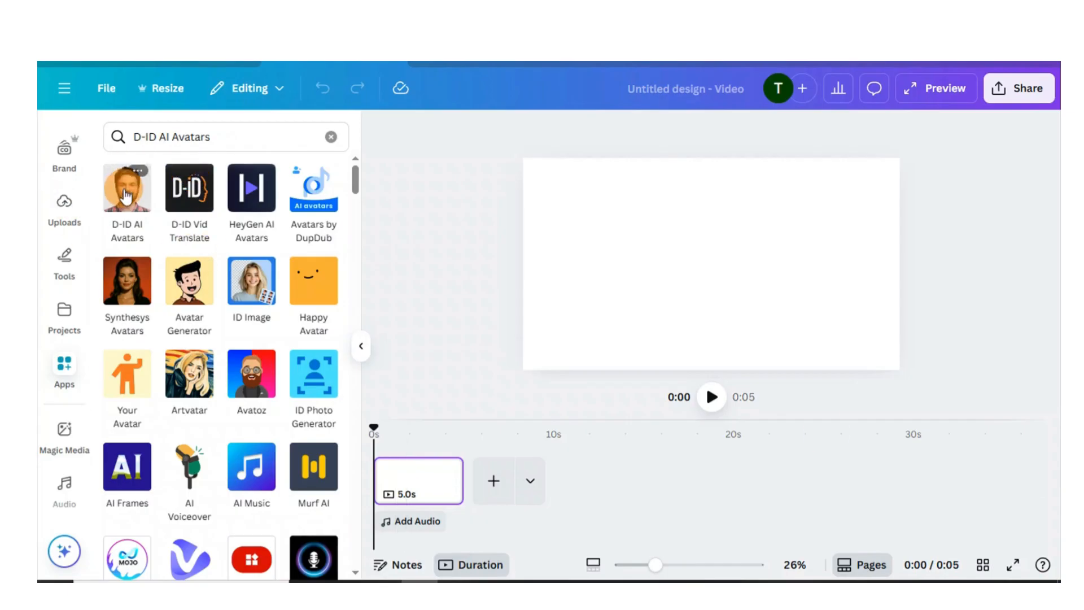
{"action": "left_click", "coordinate": [126, 195]}
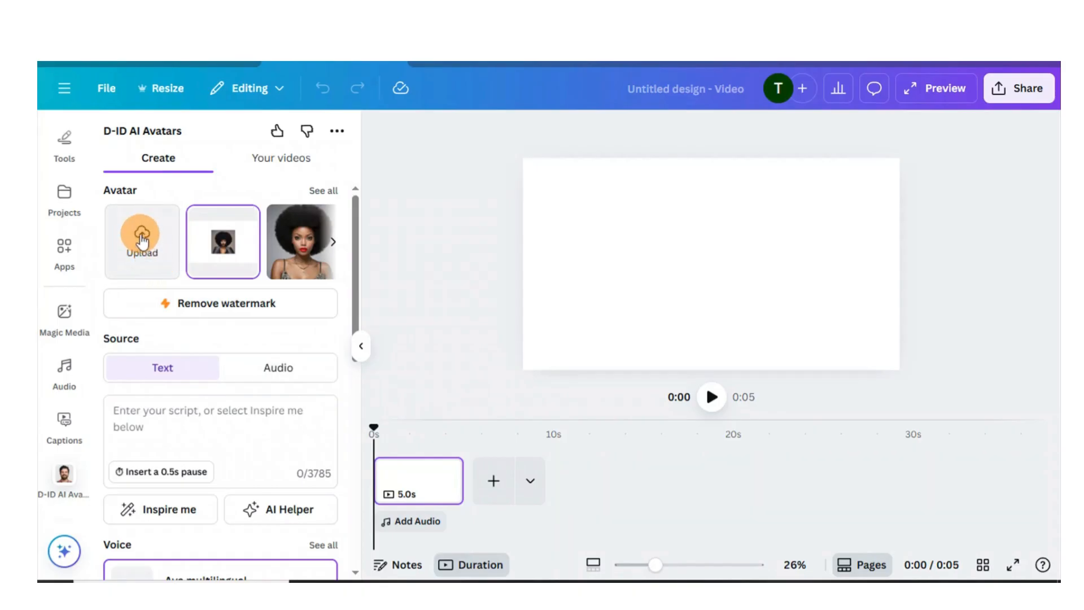
Step: Upload the avatar image "Made with FlexClip AI-2025-08-26T142031" from the Downloads folder
{"action": "left_click", "coordinate": [142, 240]}
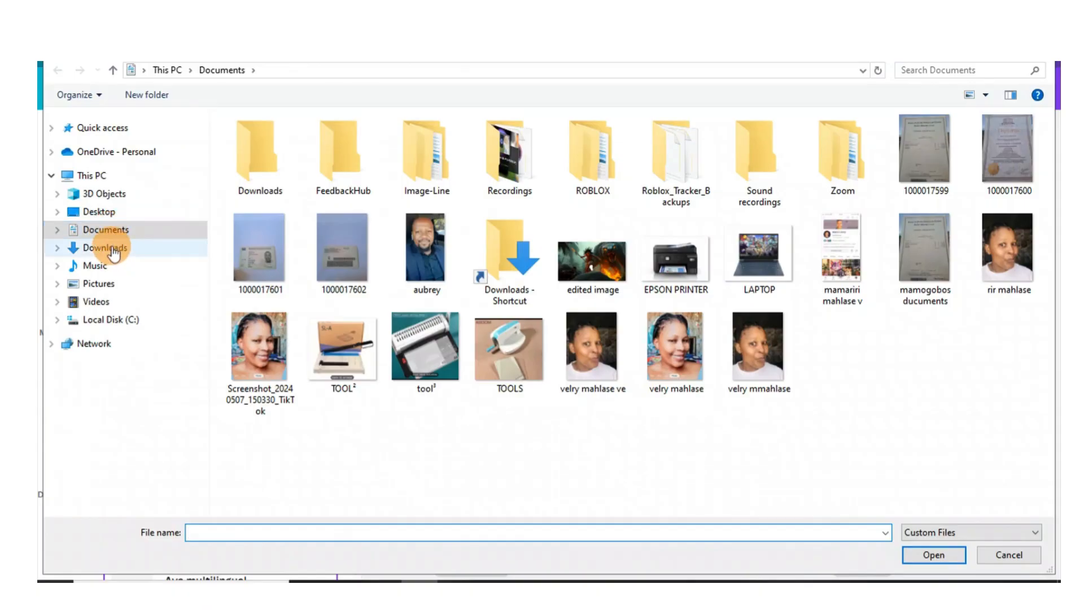
{"action": "left_click", "coordinate": [111, 247]}
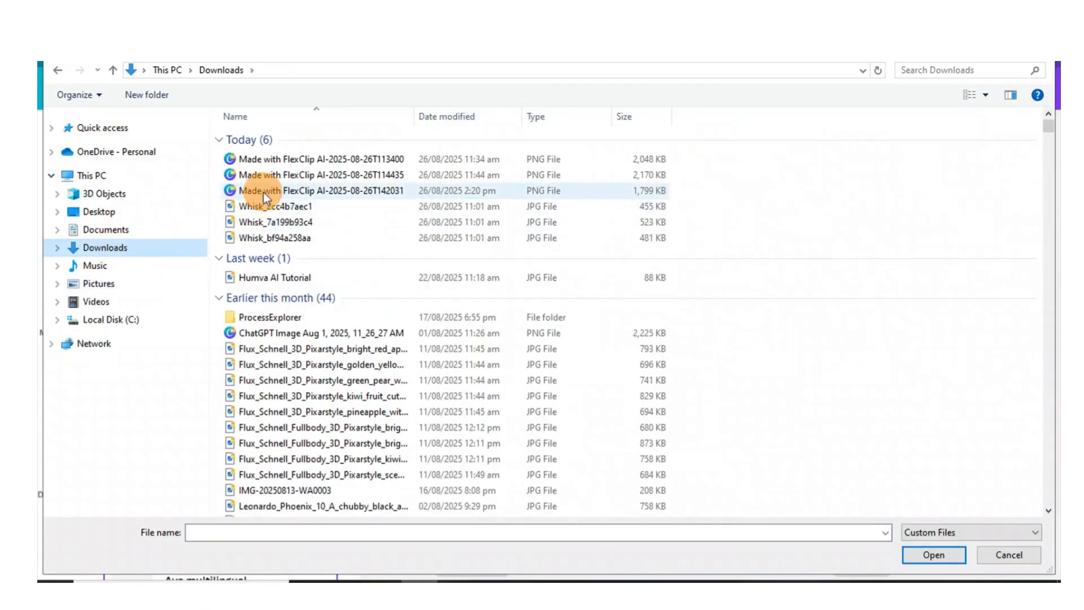
{"action": "left_click_drag", "start_coordinate": [264, 191], "coordinate": [277, 186]}
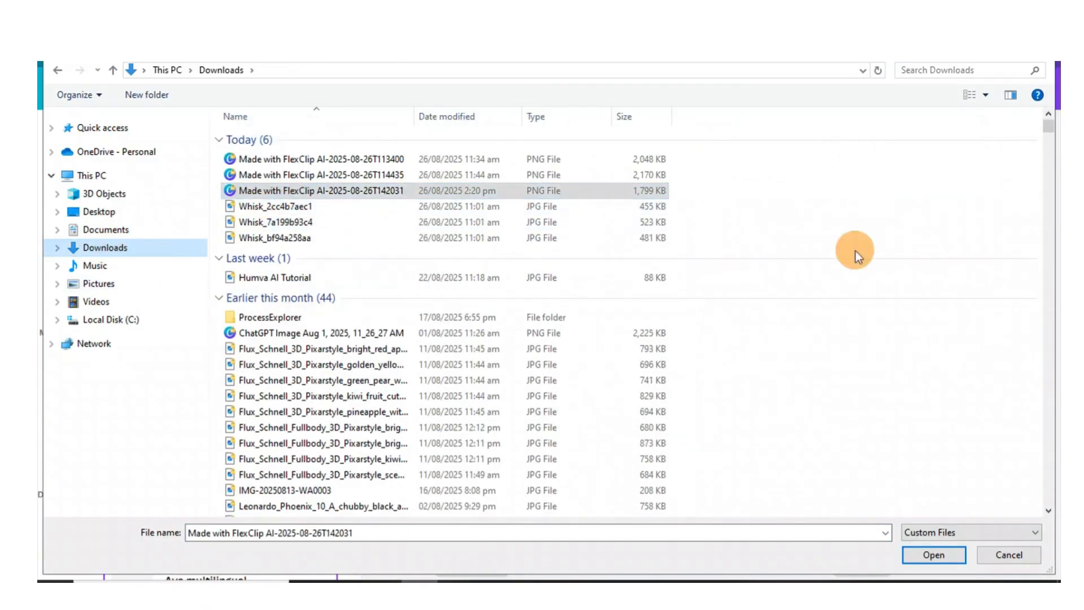
{"action": "left_click", "coordinate": [931, 556]}
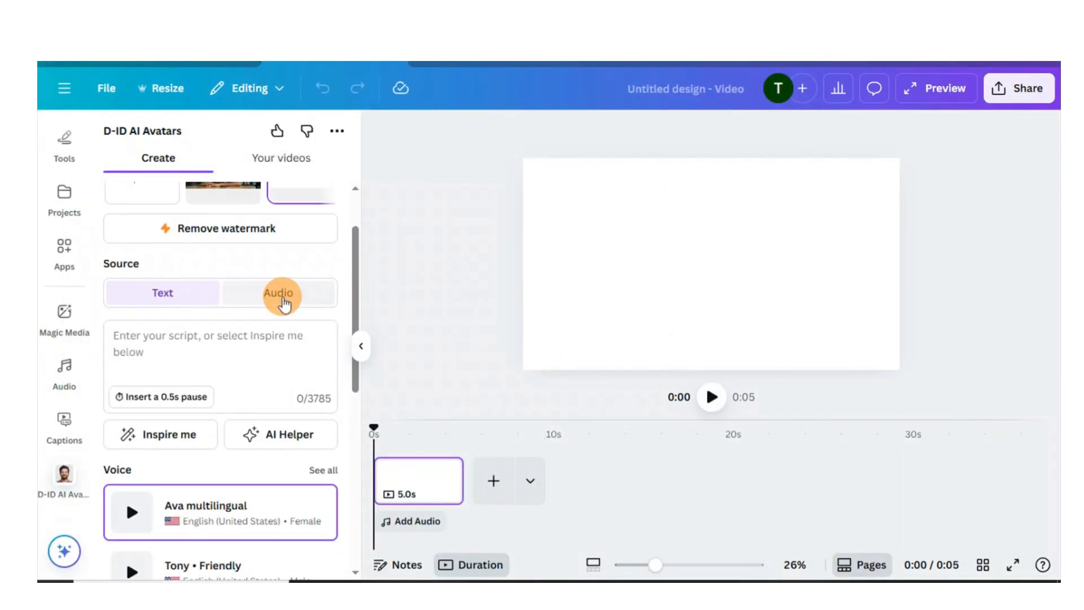
Step: Keep the Text source and paste the welcome script into the script box
{"action": "left_click", "coordinate": [281, 299]}
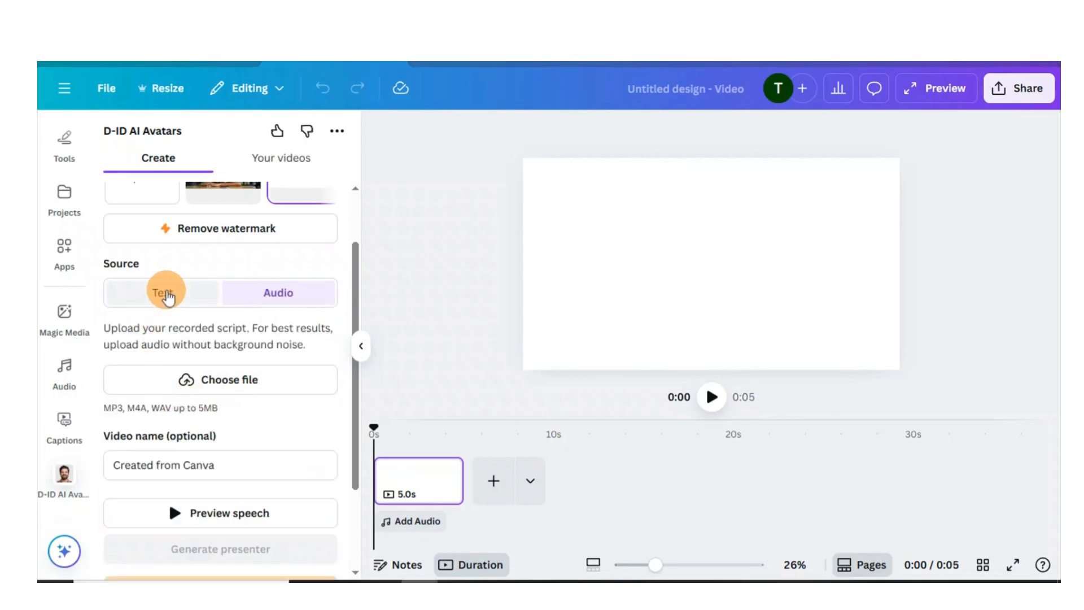
{"action": "left_click", "coordinate": [165, 293]}
{"action": "left_click", "coordinate": [129, 346]}
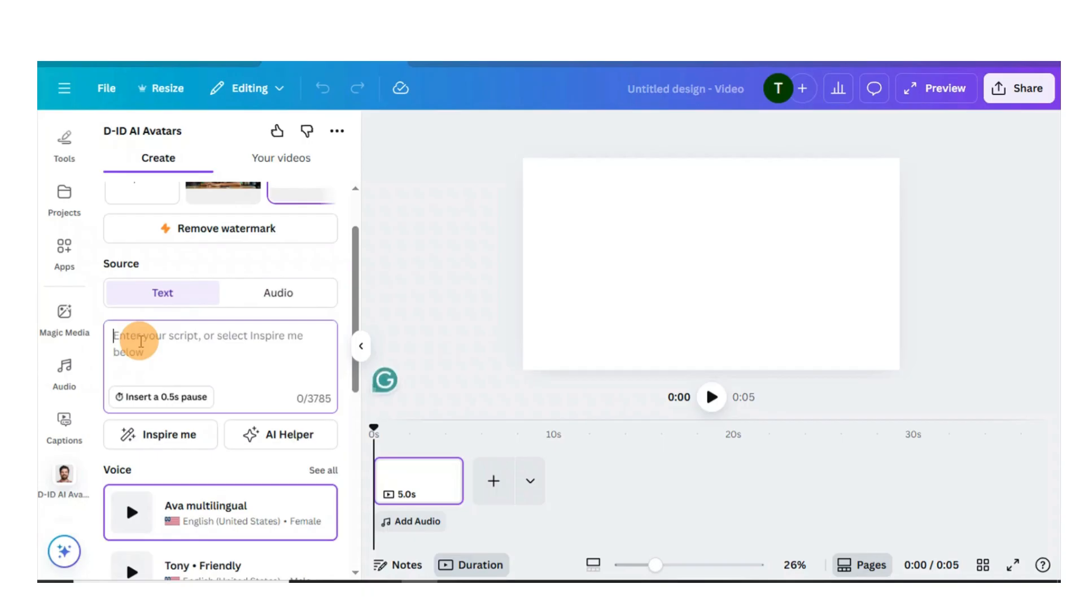
{"action": "right_click", "coordinate": [141, 344]}
{"action": "left_click", "coordinate": [164, 394]}
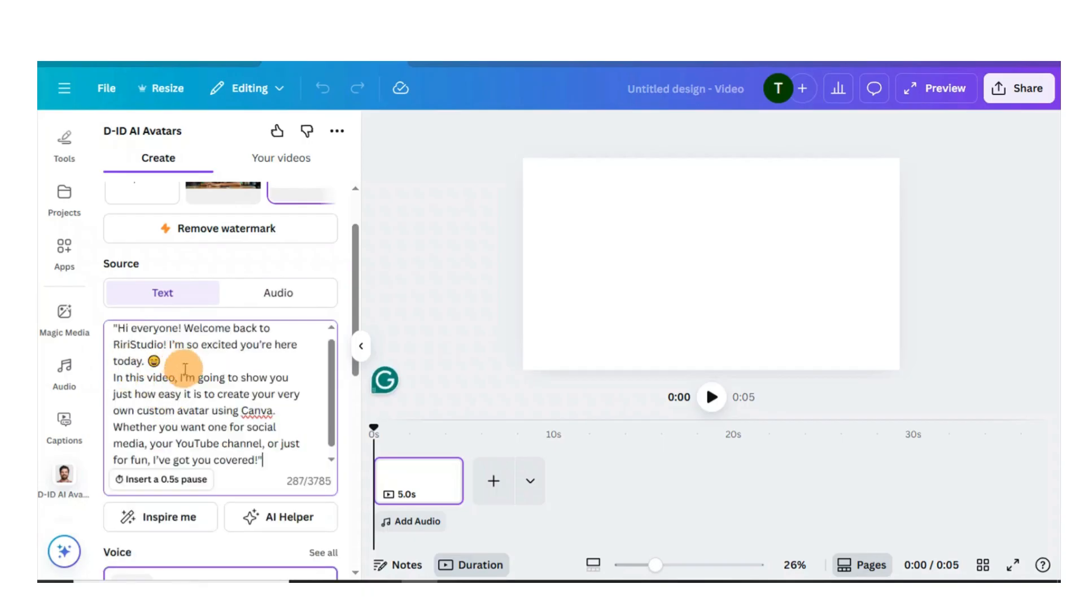
Step: Open the full voice list and browse the available voices
{"action": "scroll", "coordinate": [235, 441], "scroll_direction": "down", "scroll_amount": 3}
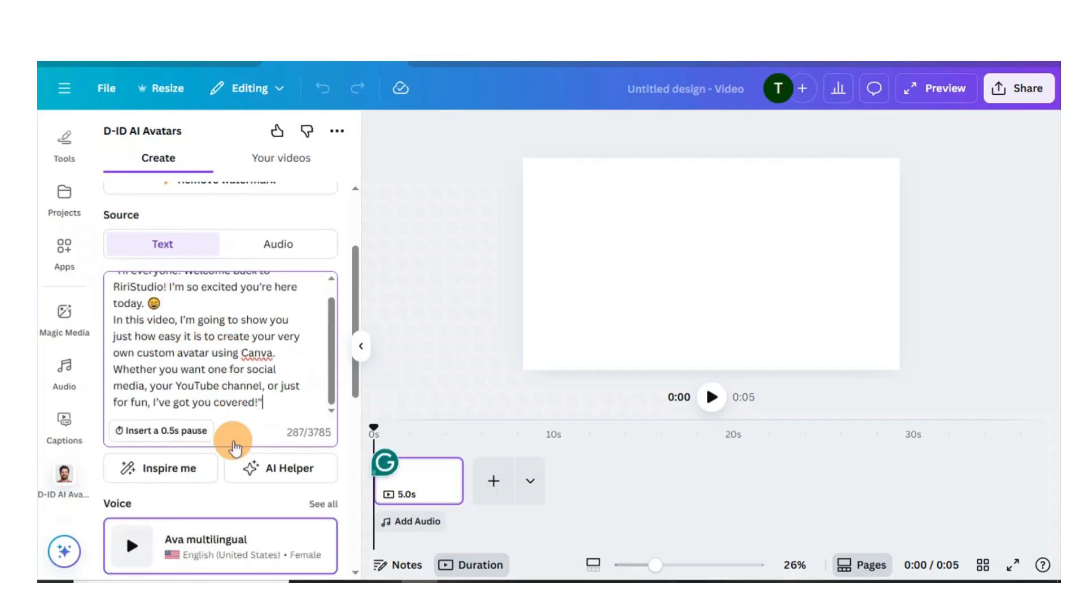
{"action": "scroll", "coordinate": [234, 386], "scroll_direction": "down", "scroll_amount": 2}
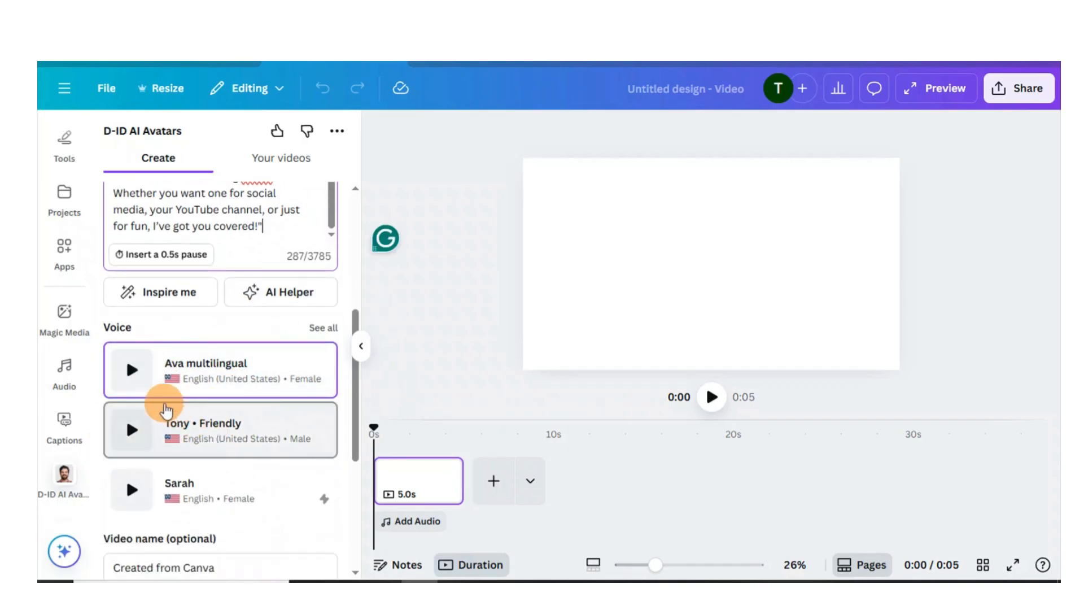
{"action": "scroll", "coordinate": [186, 416], "scroll_direction": "down", "scroll_amount": 2}
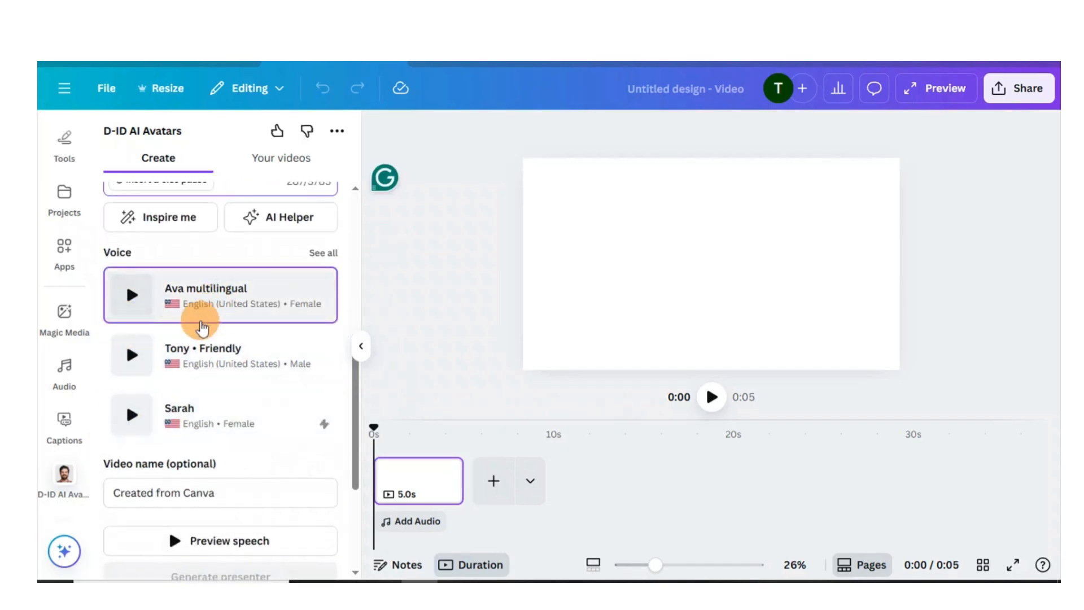
{"action": "scroll", "coordinate": [198, 368], "scroll_direction": "down", "scroll_amount": 2}
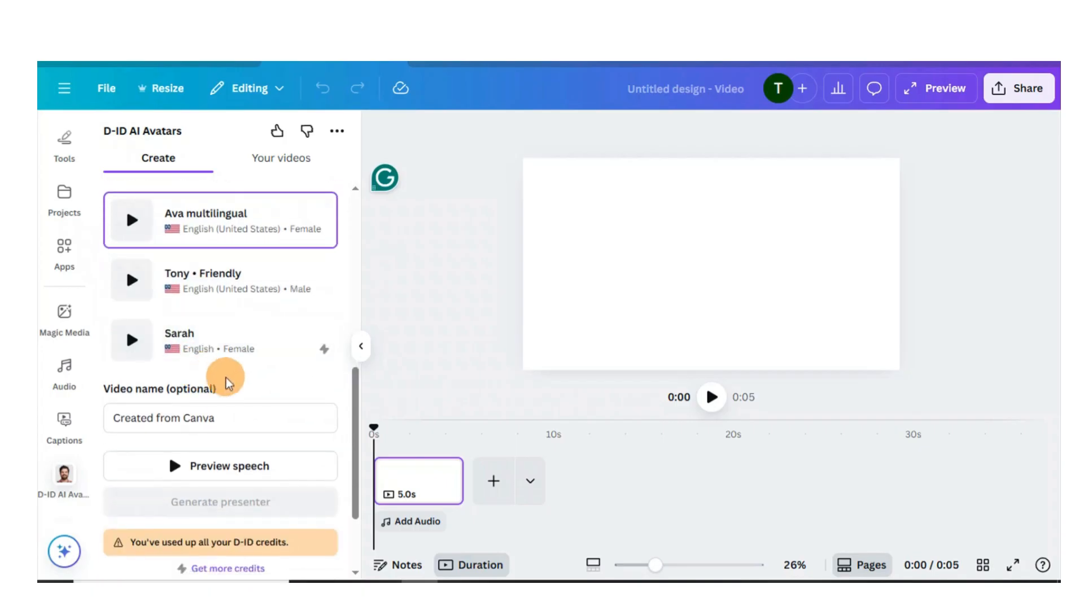
{"action": "scroll", "coordinate": [319, 332], "scroll_direction": "up", "scroll_amount": 4}
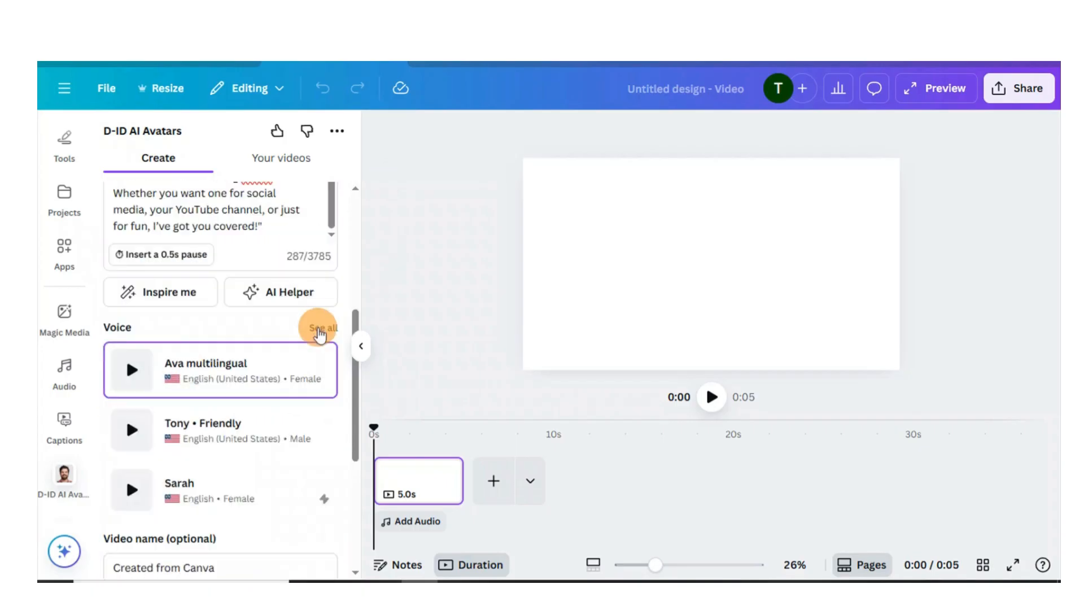
{"action": "left_click", "coordinate": [319, 333]}
{"action": "scroll", "coordinate": [248, 350], "scroll_direction": "down", "scroll_amount": 4}
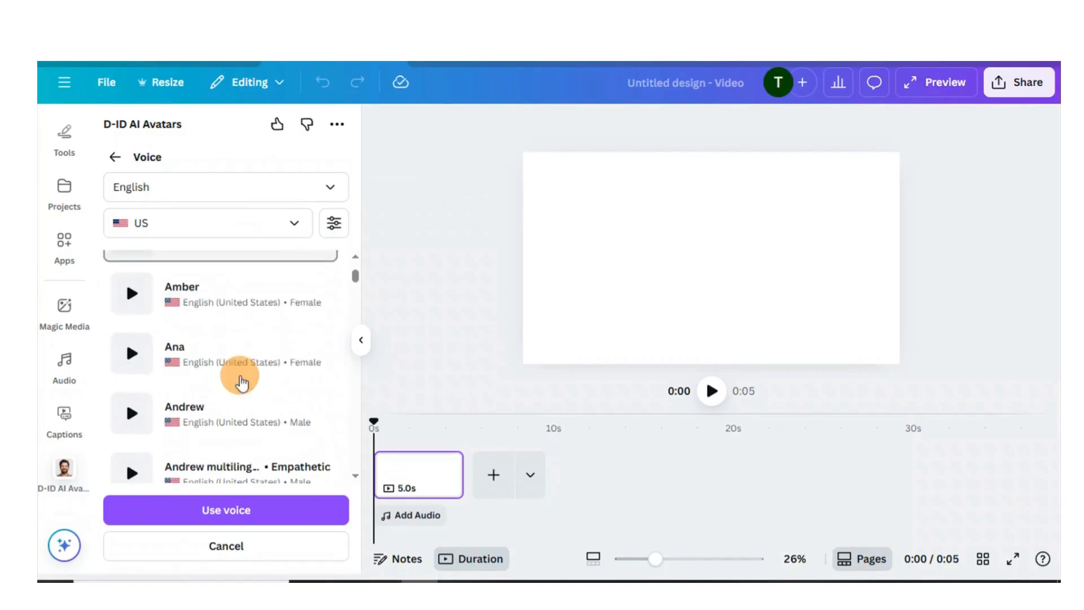
{"action": "scroll", "coordinate": [242, 383], "scroll_direction": "down", "scroll_amount": 4}
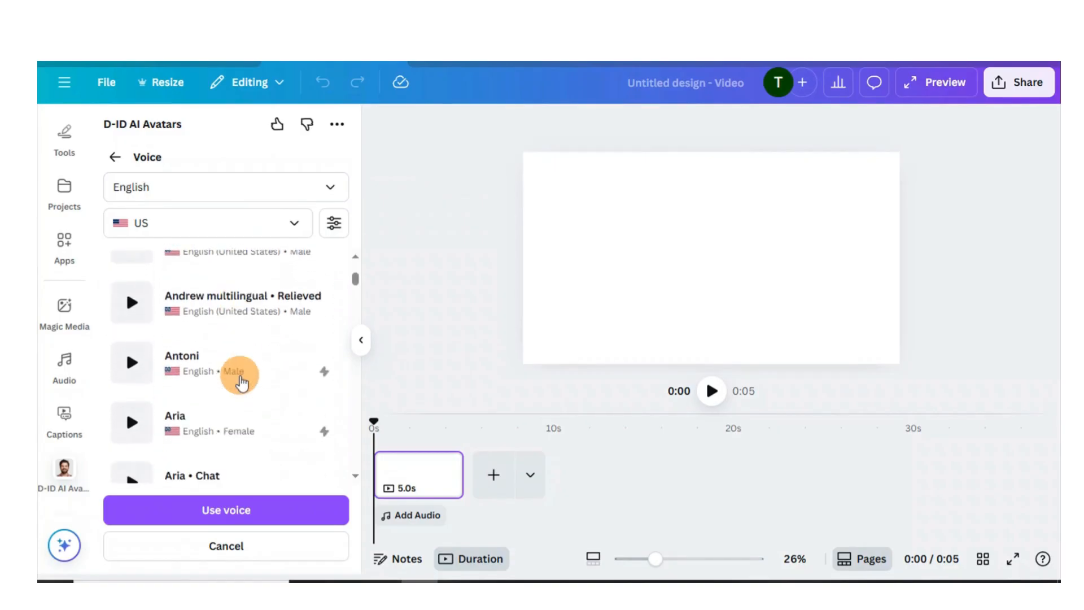
{"action": "scroll", "coordinate": [242, 382], "scroll_direction": "down", "scroll_amount": 6}
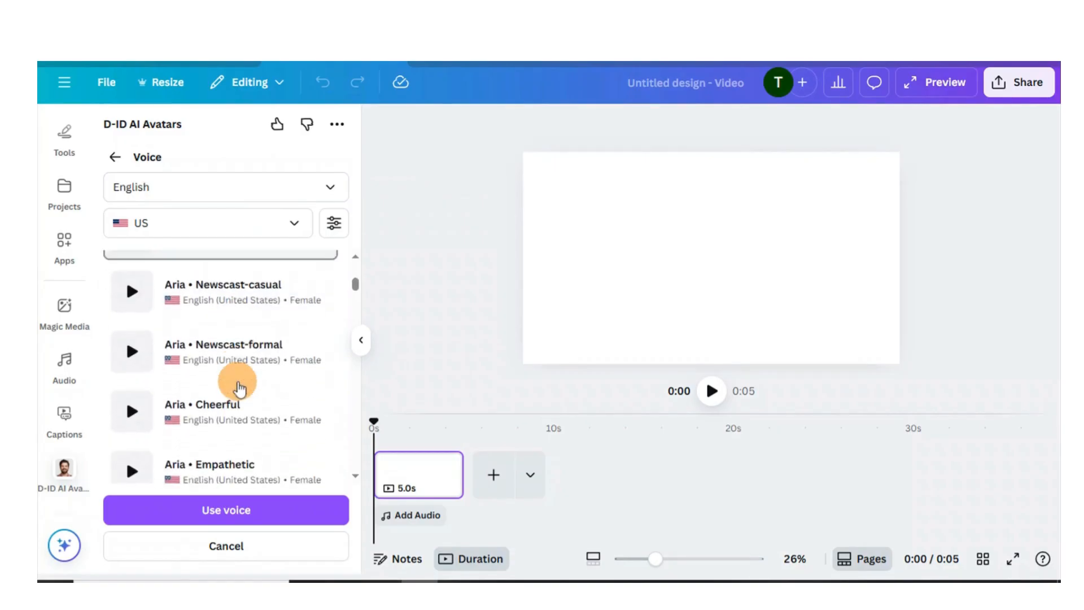
{"action": "scroll", "coordinate": [240, 389], "scroll_direction": "down", "scroll_amount": 4}
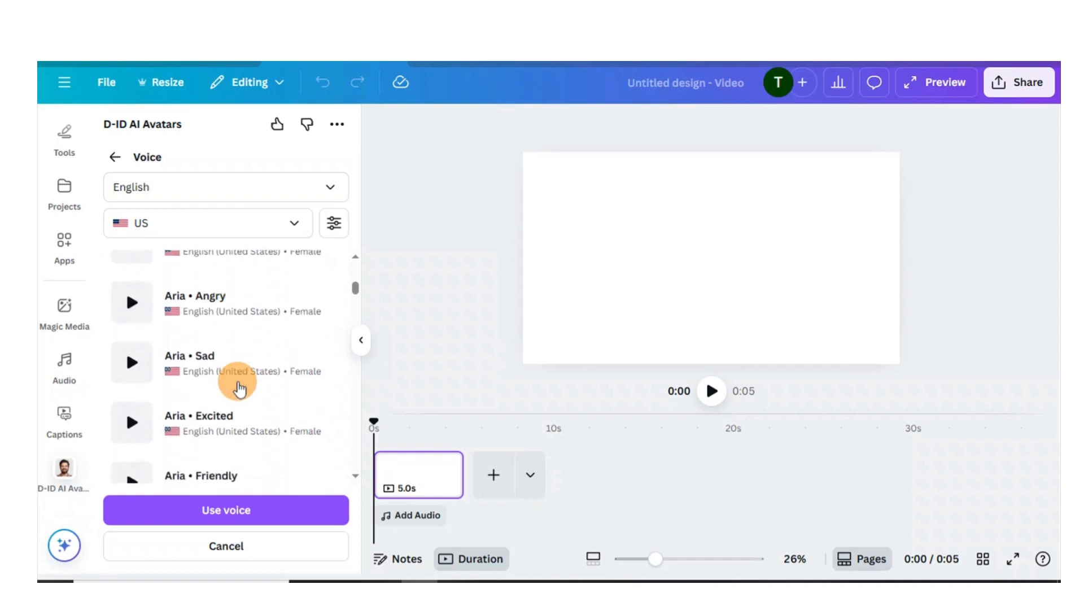
{"action": "scroll", "coordinate": [233, 384], "scroll_direction": "down", "scroll_amount": 3}
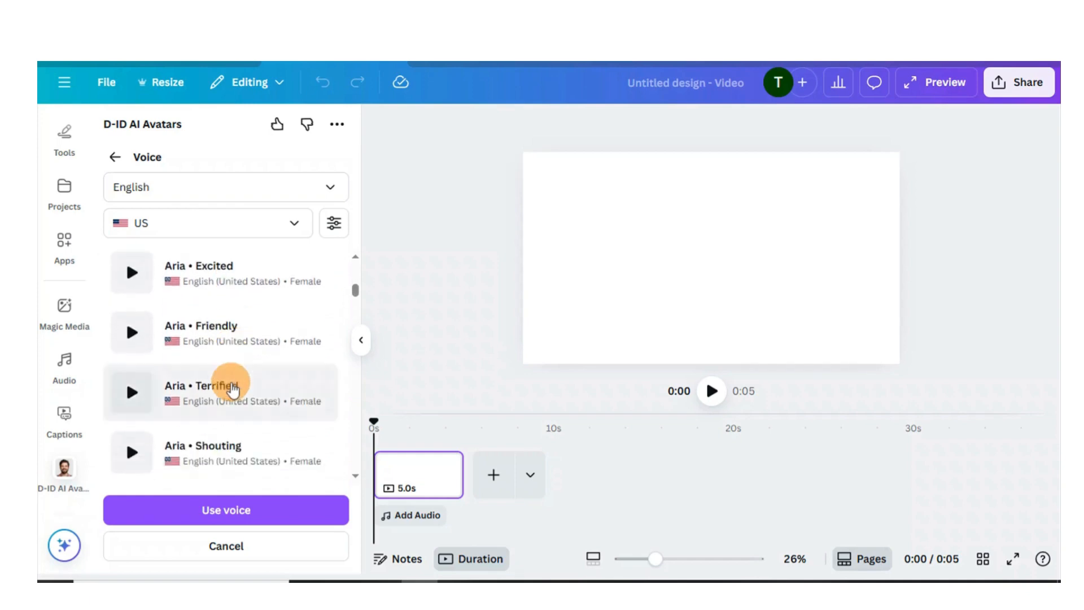
Step: Filter the voices to South Africa, preview Leah, and use that voice
{"action": "left_click", "coordinate": [294, 229]}
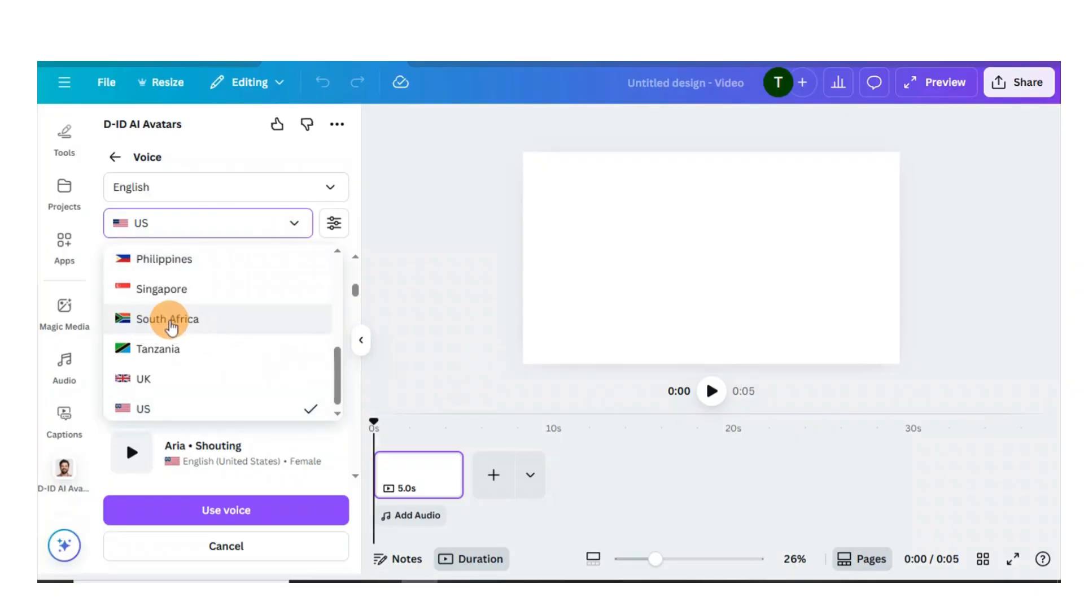
{"action": "left_click", "coordinate": [171, 320]}
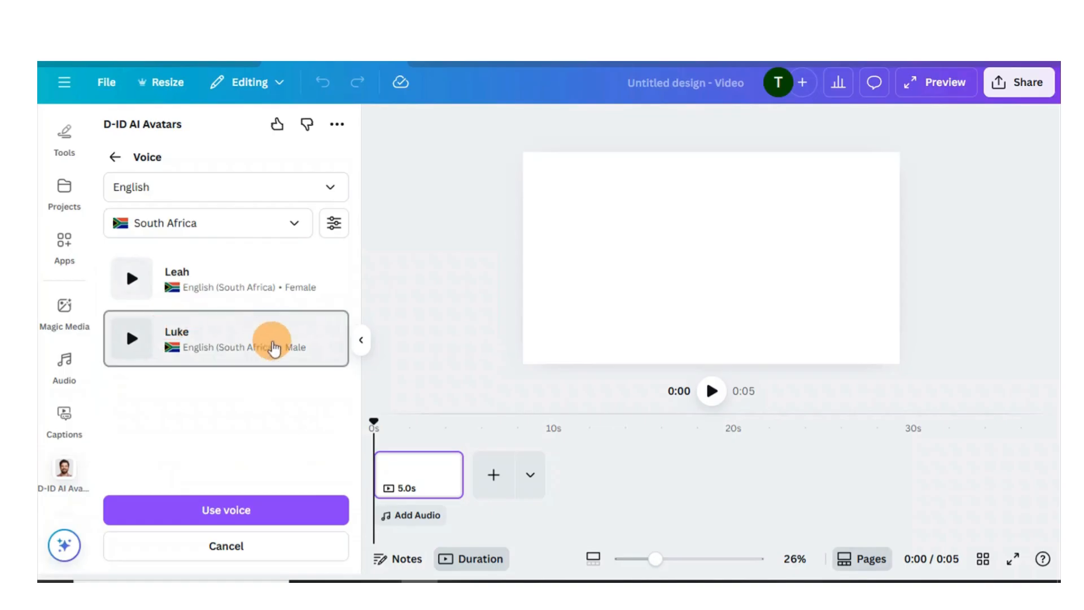
{"action": "left_click", "coordinate": [131, 279]}
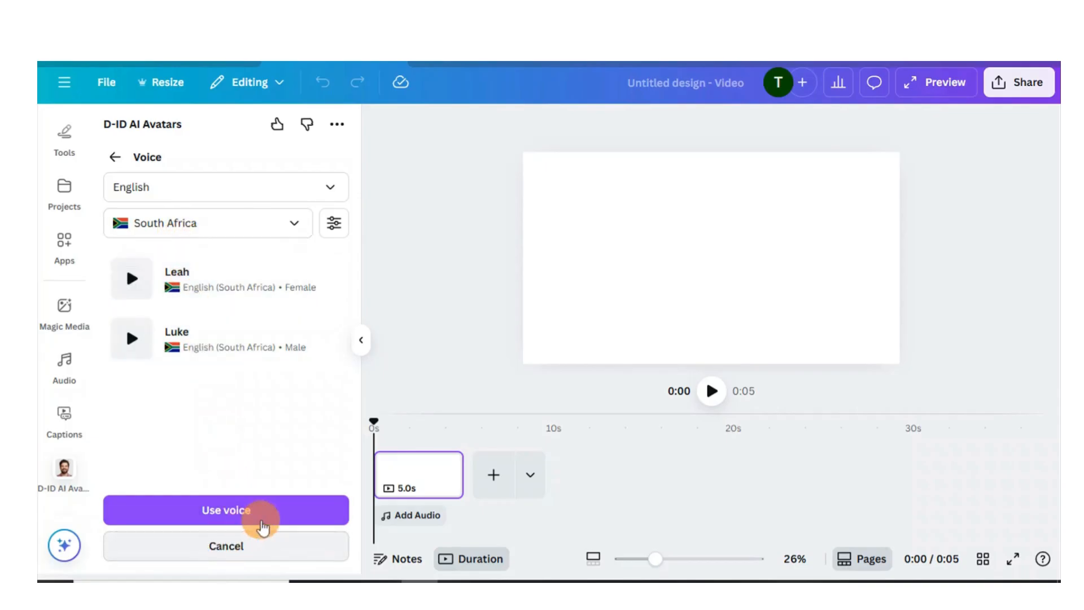
{"action": "left_click", "coordinate": [273, 511]}
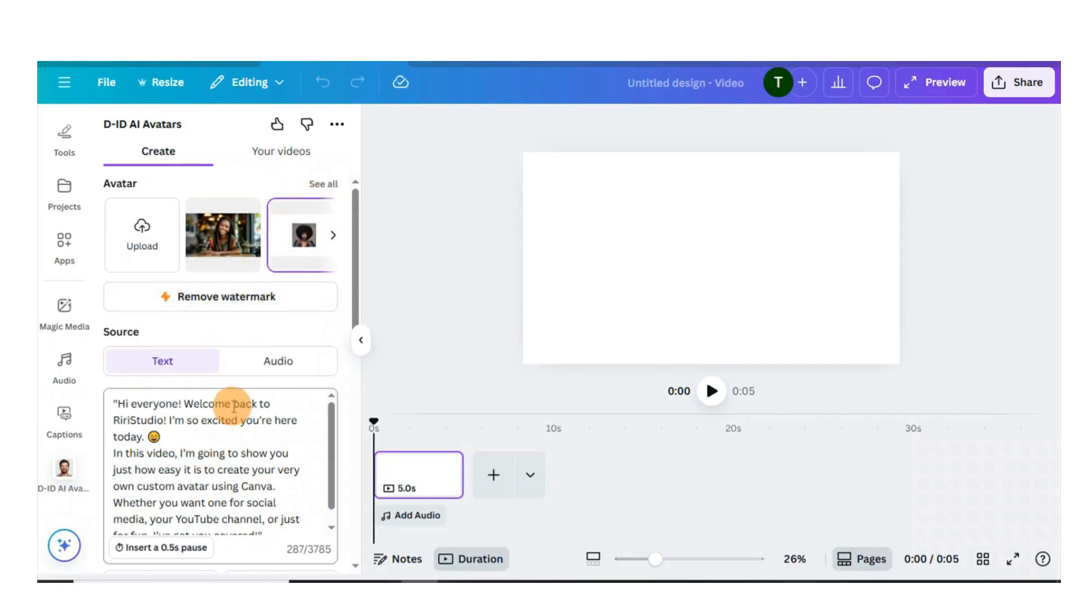
Step: Scroll through the D-ID panel to review the script, voice, video name and generation options
{"action": "scroll", "coordinate": [233, 405], "scroll_direction": "down", "scroll_amount": 1}
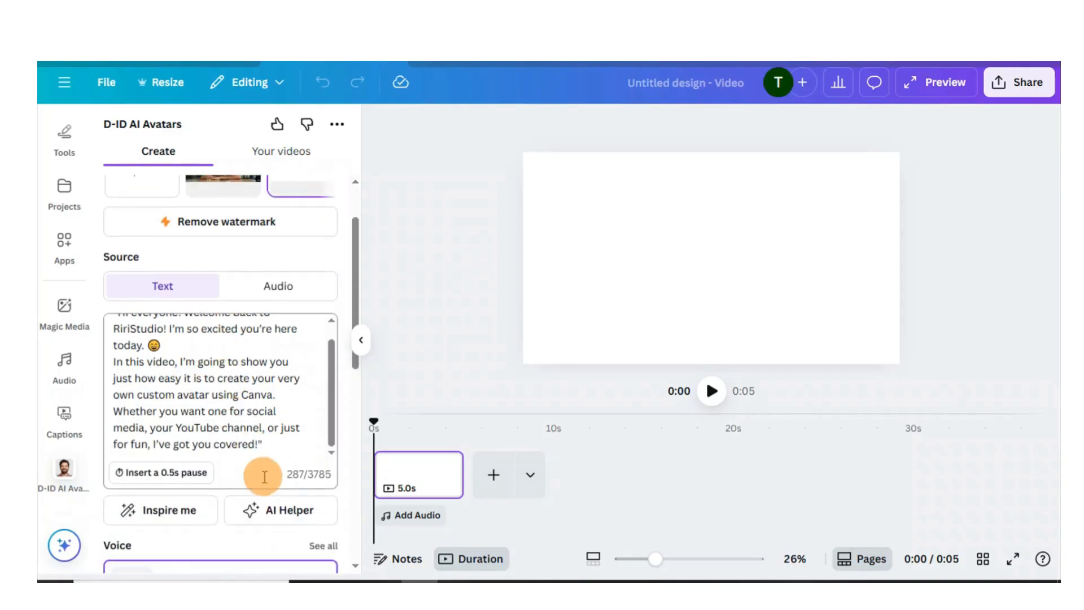
{"action": "scroll", "coordinate": [226, 432], "scroll_direction": "down", "scroll_amount": 2}
{"action": "scroll", "coordinate": [226, 461], "scroll_direction": "down", "scroll_amount": 1}
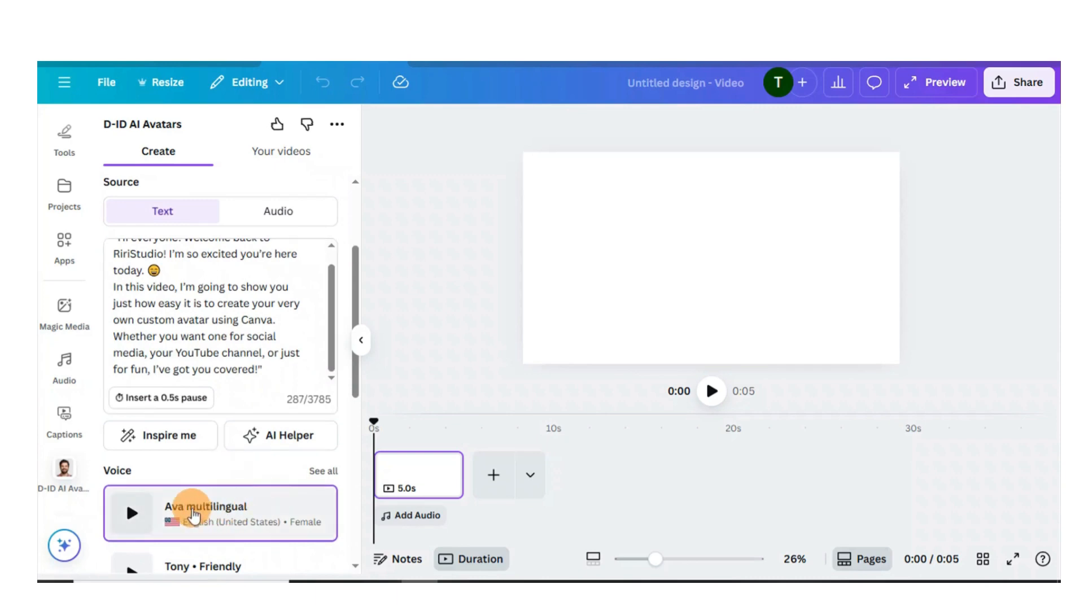
{"action": "scroll", "coordinate": [194, 508], "scroll_direction": "down", "scroll_amount": 1}
{"action": "scroll", "coordinate": [242, 511], "scroll_direction": "down", "scroll_amount": 3}
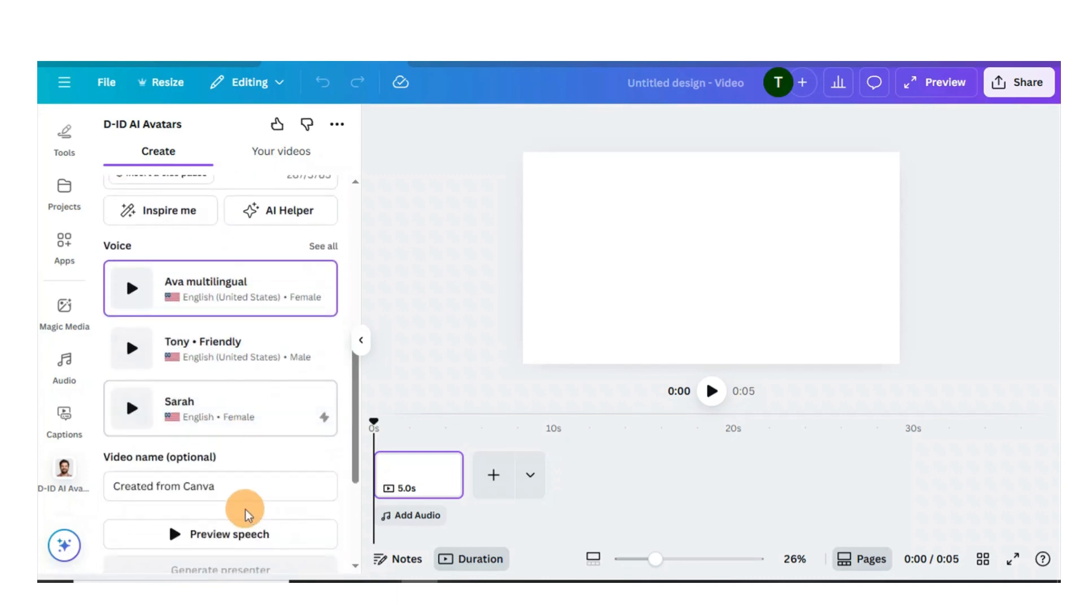
{"action": "scroll", "coordinate": [247, 511], "scroll_direction": "down", "scroll_amount": 3}
{"action": "scroll", "coordinate": [226, 485], "scroll_direction": "down", "scroll_amount": 1}
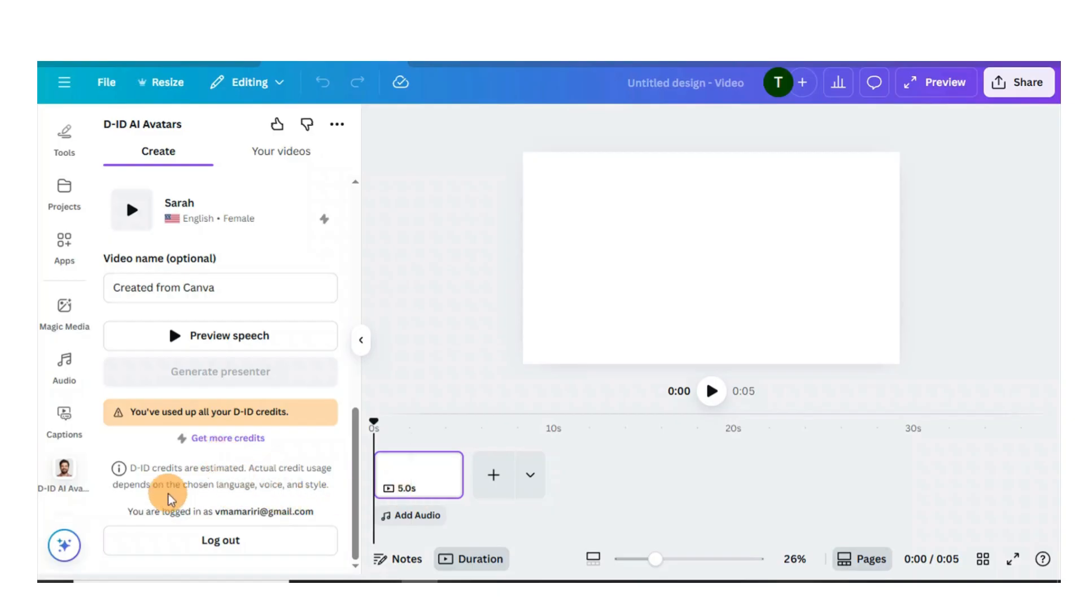
{"action": "scroll", "coordinate": [248, 299], "scroll_direction": "up", "scroll_amount": 4}
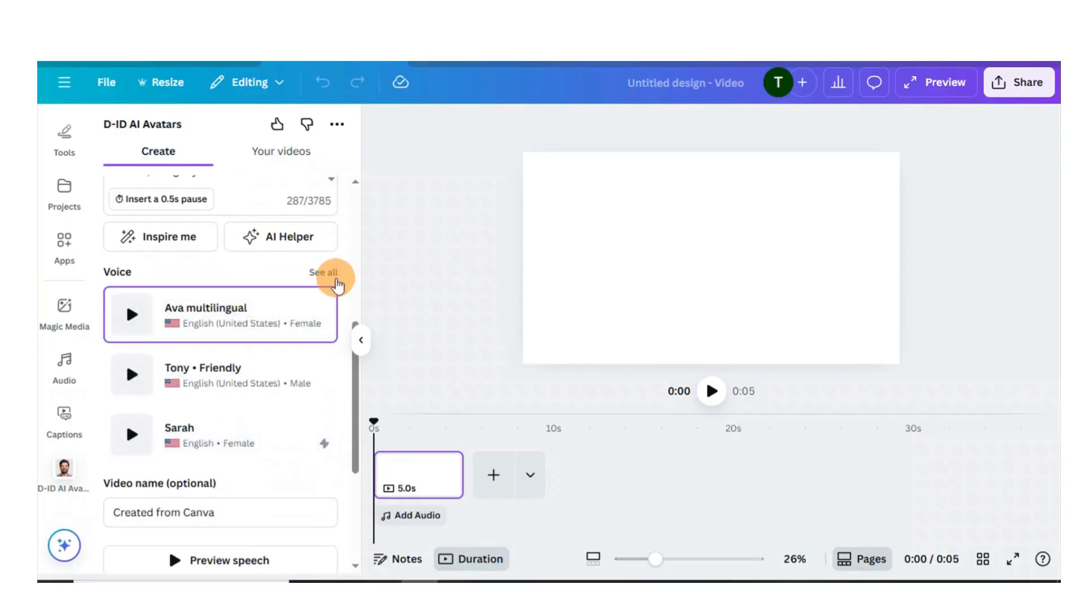
Step: Open the full voice list and filter the English voices to Tanzania
{"action": "left_click", "coordinate": [330, 277]}
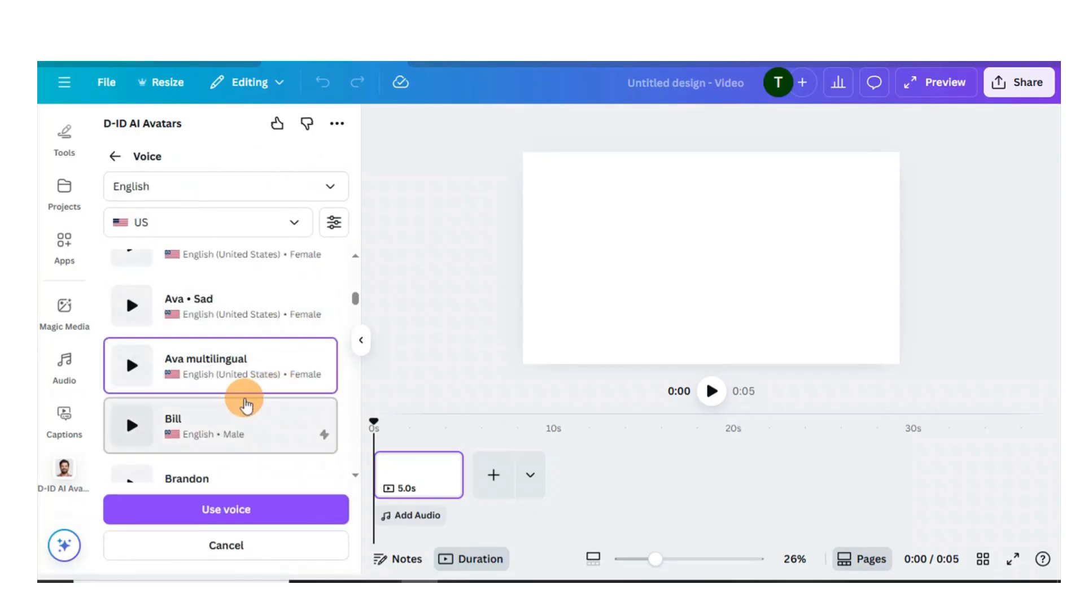
{"action": "scroll", "coordinate": [283, 401], "scroll_direction": "down", "scroll_amount": 4}
{"action": "scroll", "coordinate": [245, 404], "scroll_direction": "down", "scroll_amount": 3}
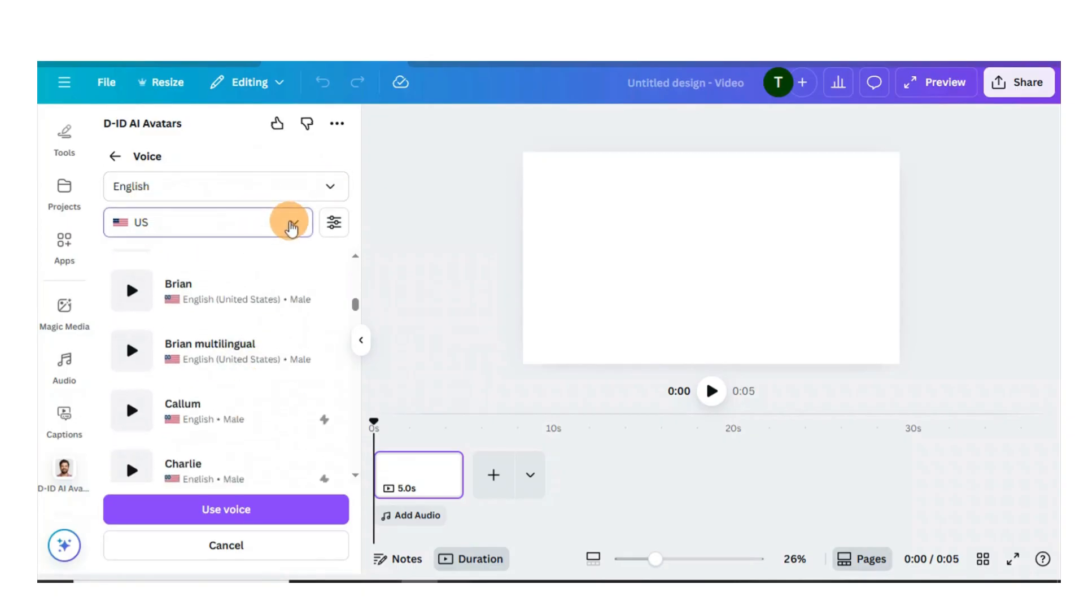
{"action": "left_click", "coordinate": [288, 222]}
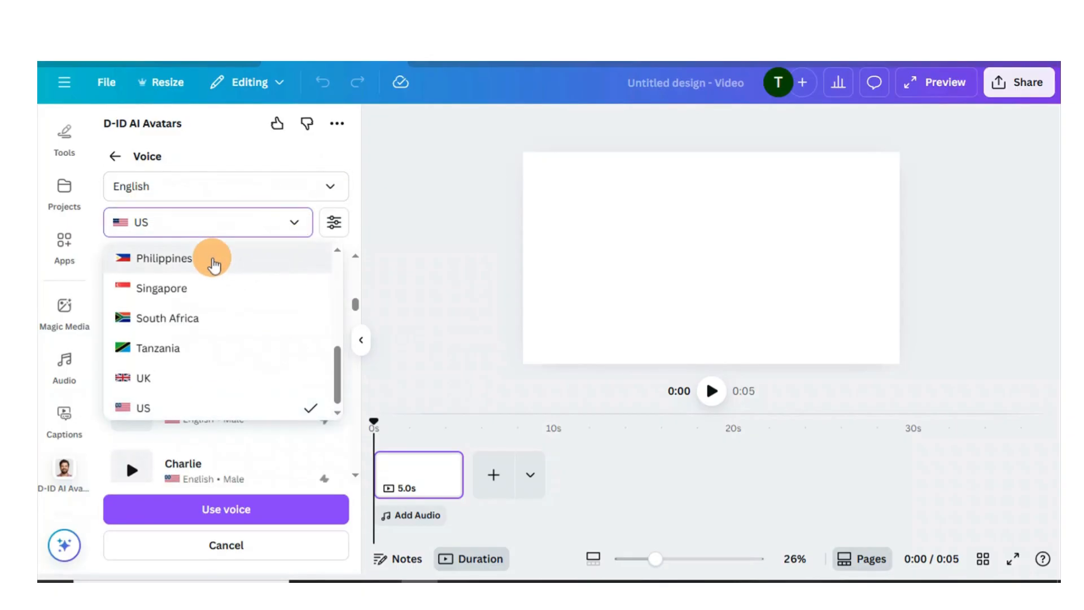
{"action": "scroll", "coordinate": [210, 274], "scroll_direction": "up", "scroll_amount": 4}
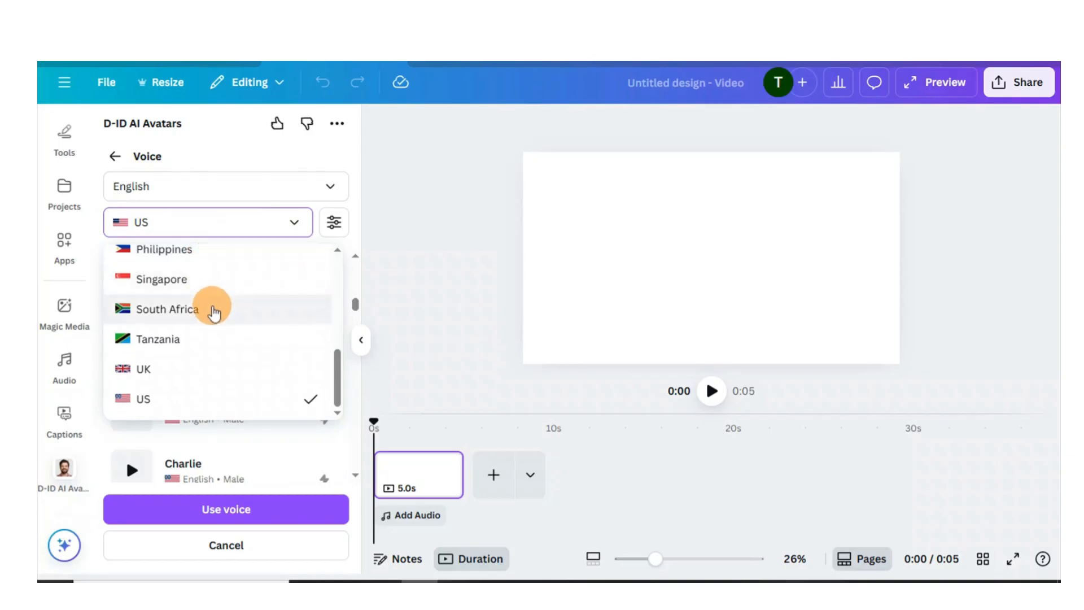
{"action": "scroll", "coordinate": [214, 313], "scroll_direction": "up", "scroll_amount": 2}
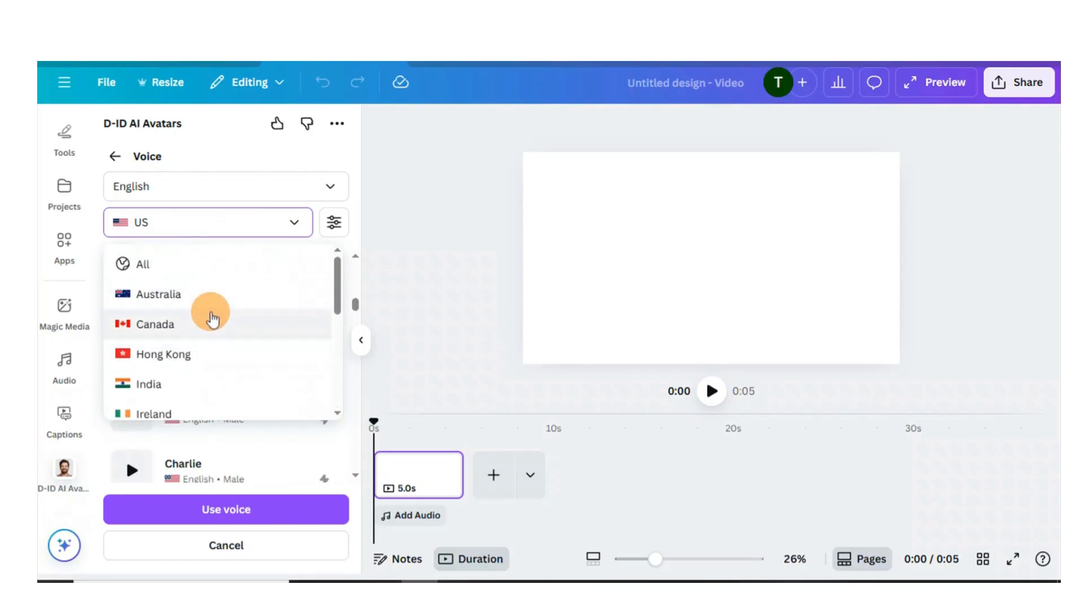
{"action": "scroll", "coordinate": [212, 319], "scroll_direction": "down", "scroll_amount": 5}
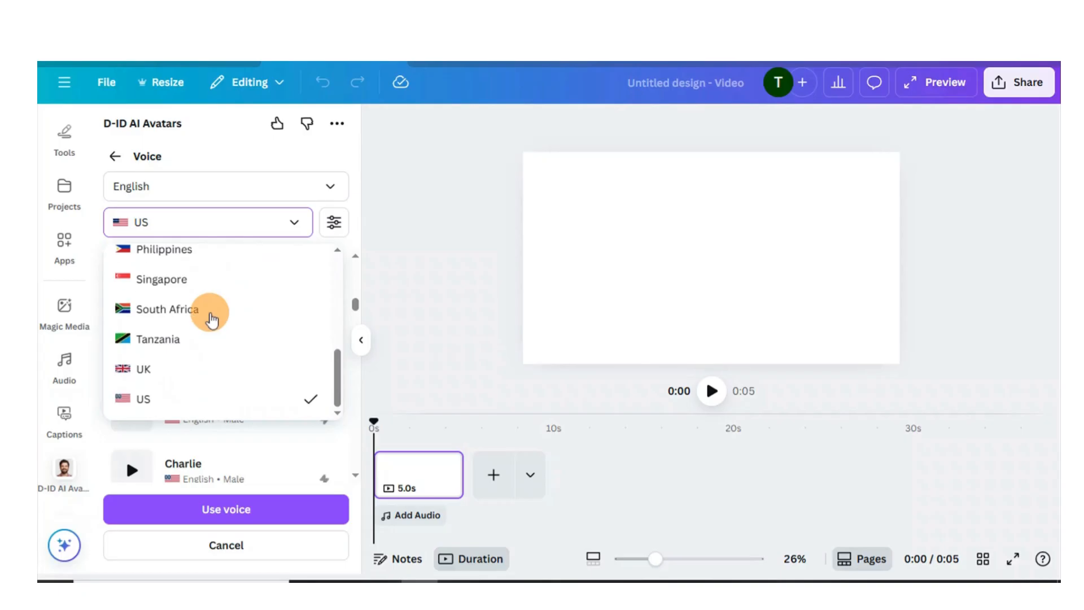
{"action": "left_click", "coordinate": [135, 339]}
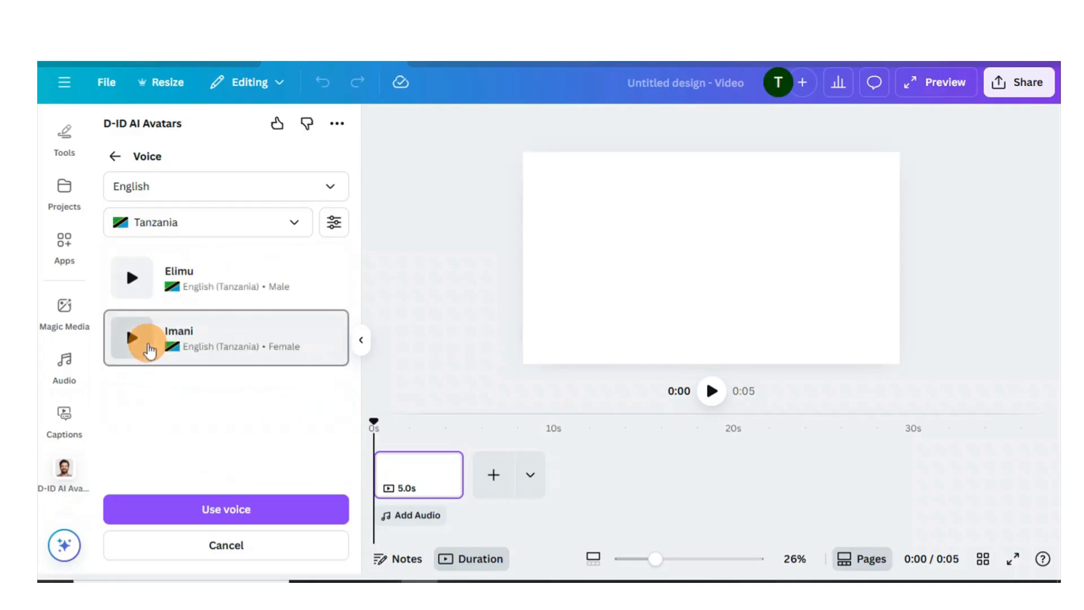
Step: Preview the Tanzanian voices Elimu and Imani
{"action": "left_click", "coordinate": [132, 278]}
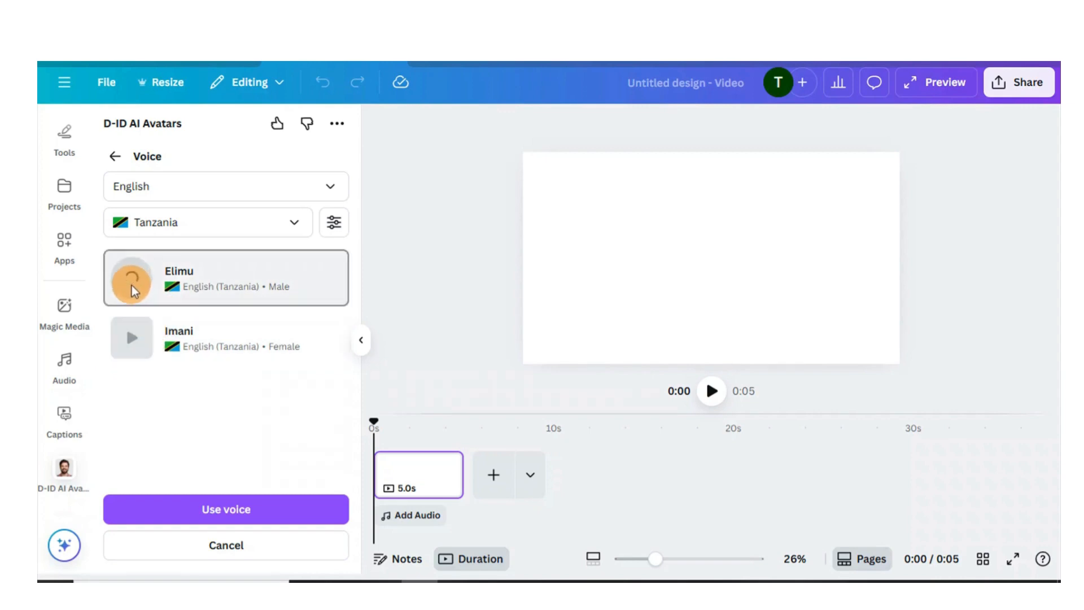
{"action": "left_click", "coordinate": [132, 338]}
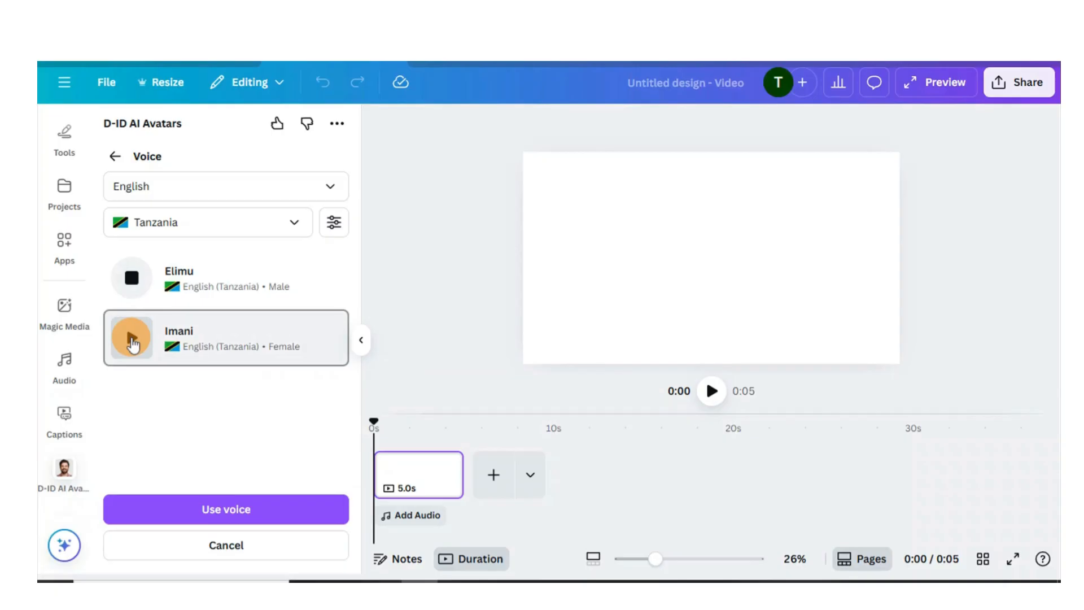
{"action": "left_click", "coordinate": [131, 338]}
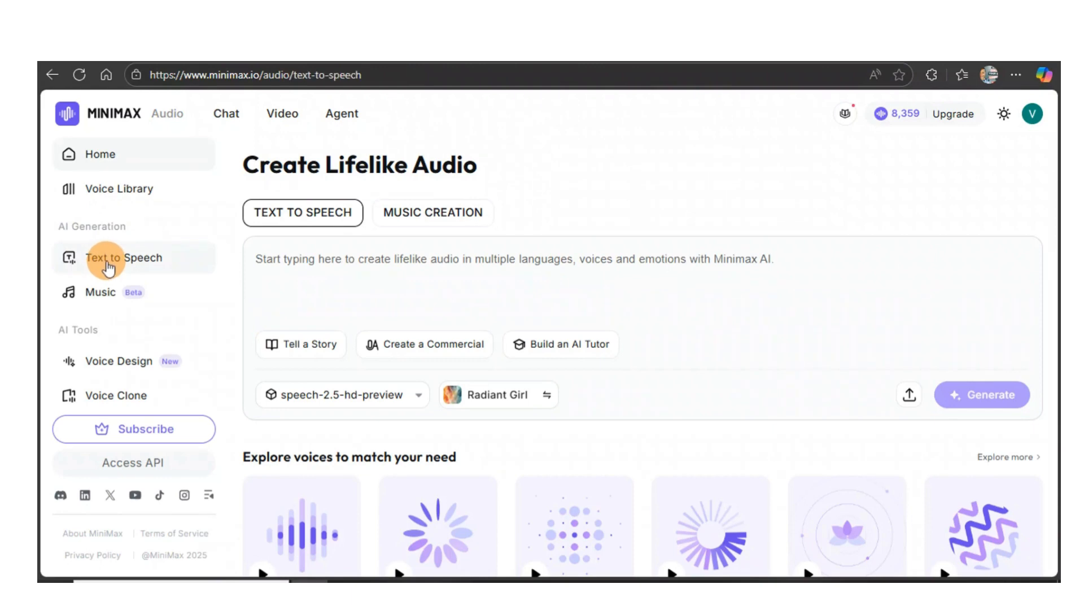
Step: Switch to MiniMax Audio Text to Speech, paste the welcome script, and choose the speech-2.5-hd-preview model
{"action": "left_click", "coordinate": [107, 266]}
{"action": "type", "text": "\"Hi everyone! Welcome back to RiriStudio! I'm so excited you're here today. 😄 In this video, I'm going to show you just how easy it is to create your very own custom avatar using Canva. Whether you want one for social media, your YouTube channel, or just for fun, I've got you covered!\""}
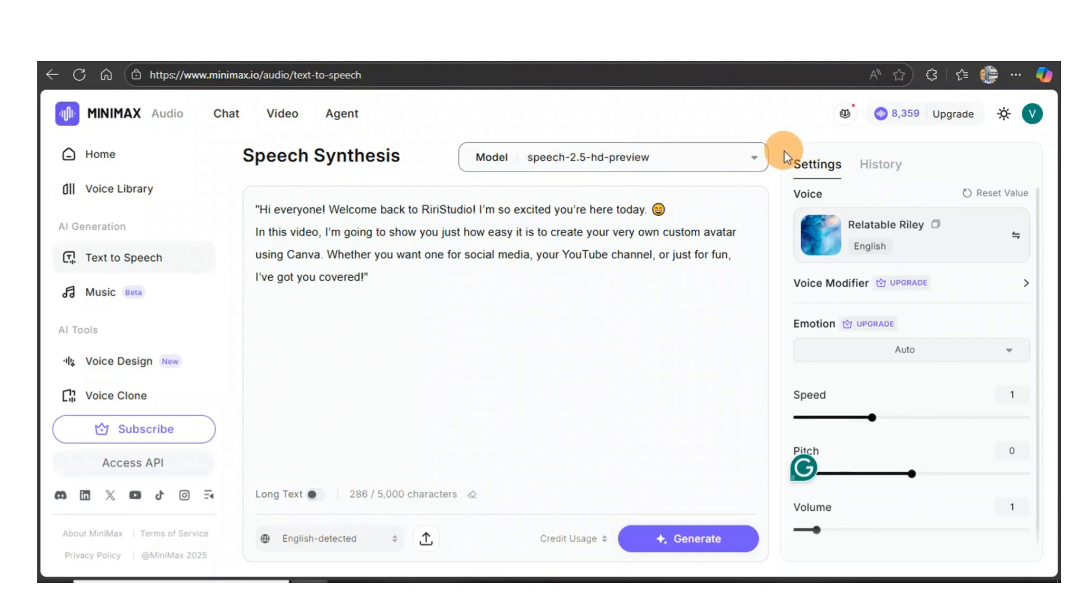
{"action": "left_click", "coordinate": [751, 160]}
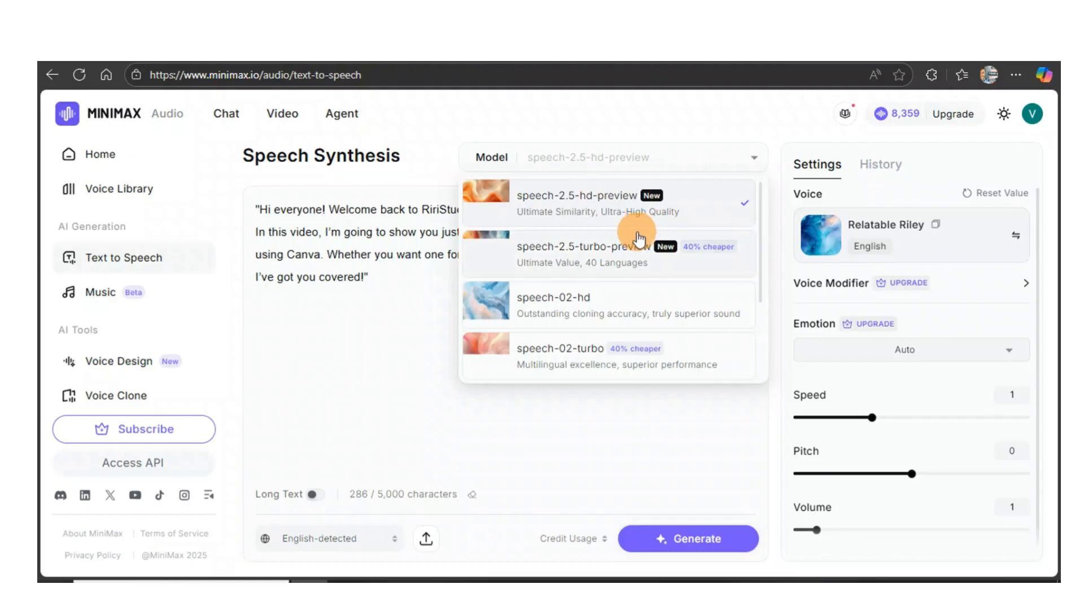
{"action": "left_click", "coordinate": [699, 208]}
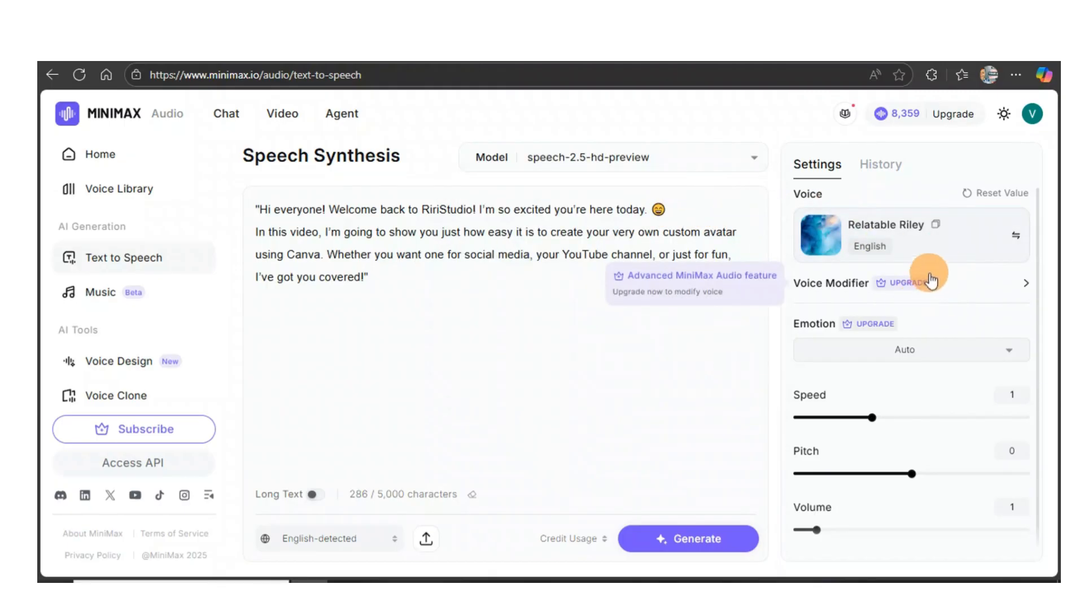
Step: Open the voice selection and browse the English (EN-US) voice library
{"action": "left_click", "coordinate": [958, 247]}
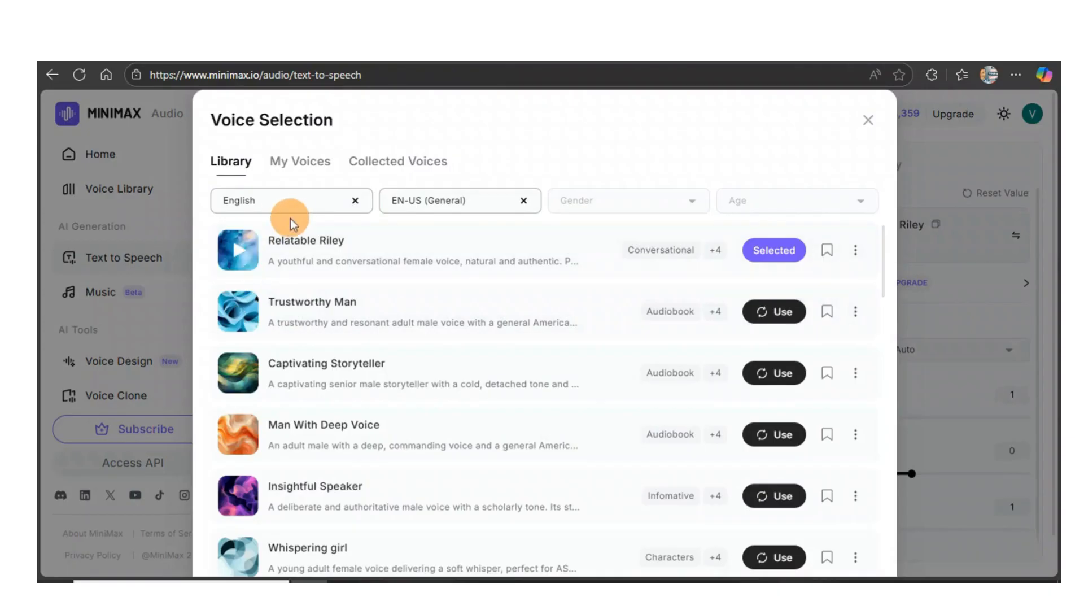
{"action": "mouse_move", "coordinate": [241, 259]}
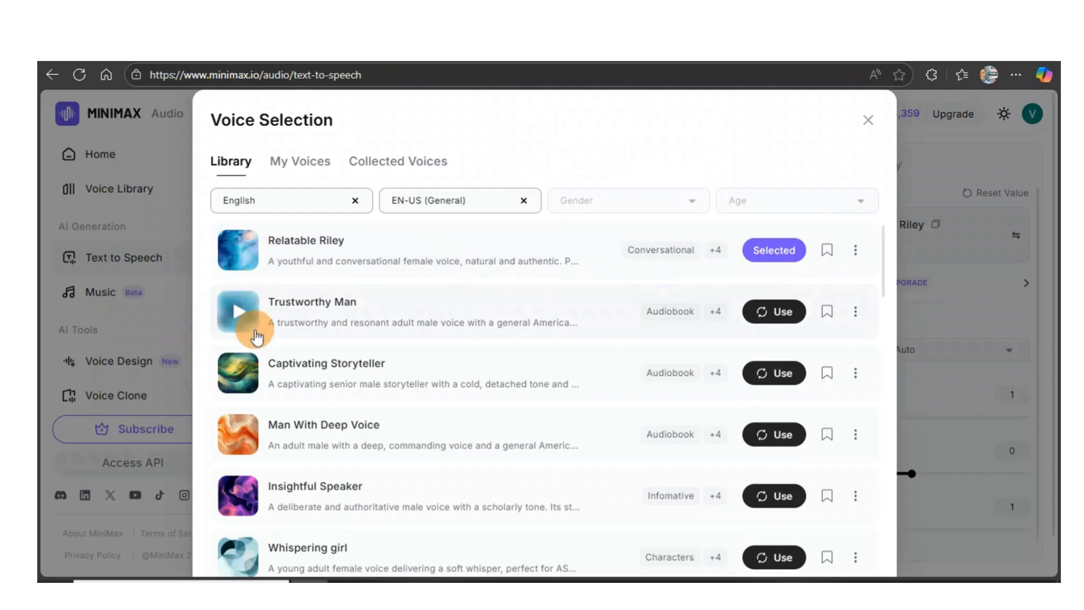
{"action": "scroll", "coordinate": [237, 333], "scroll_direction": "down", "scroll_amount": 4}
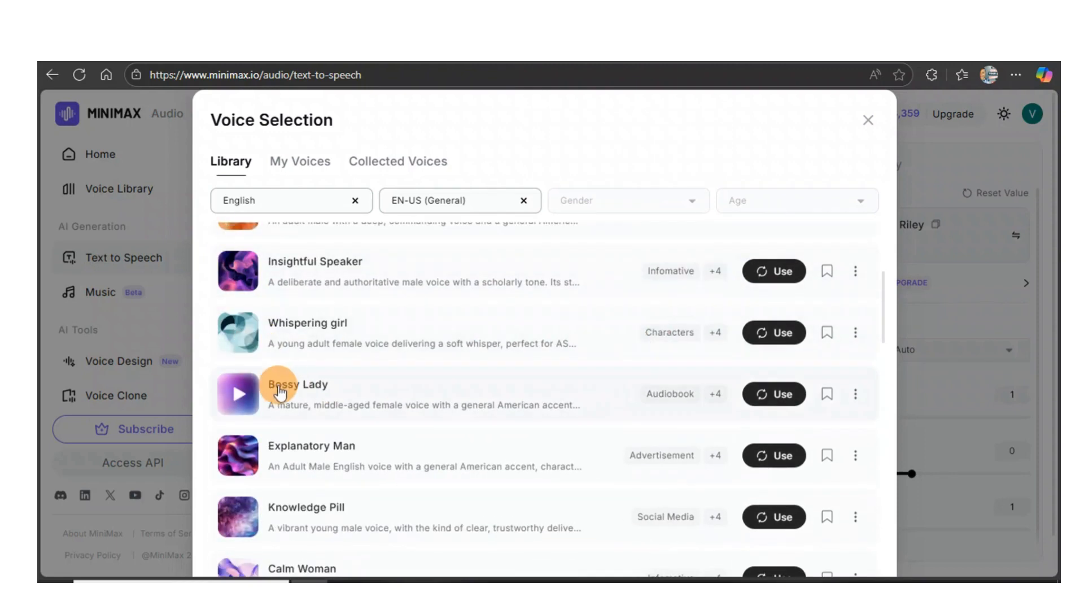
{"action": "scroll", "coordinate": [327, 391], "scroll_direction": "down", "scroll_amount": 10}
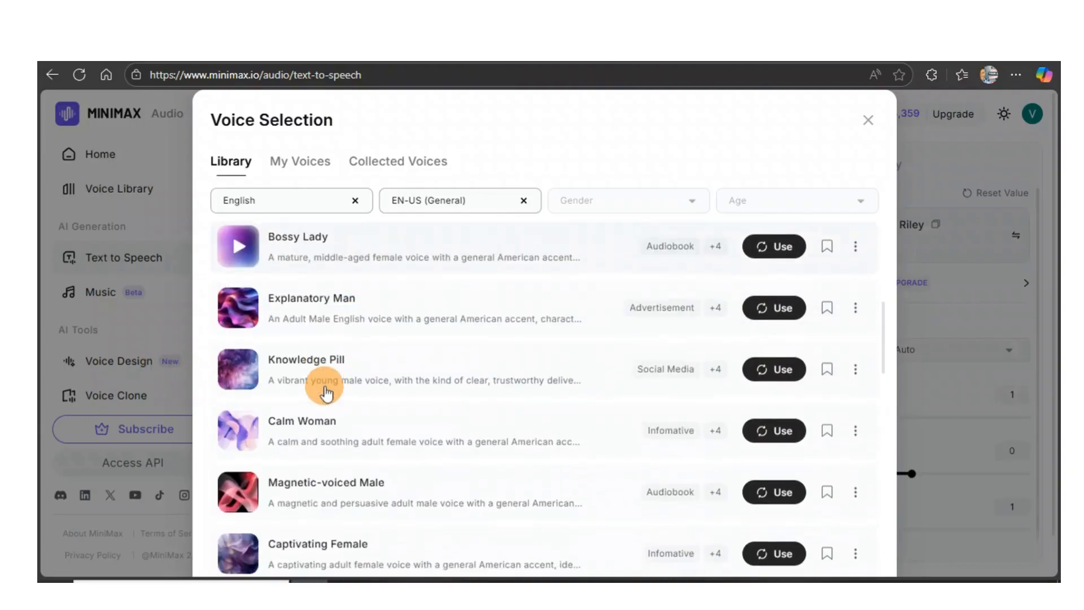
{"action": "scroll", "coordinate": [327, 391], "scroll_direction": "down", "scroll_amount": 7}
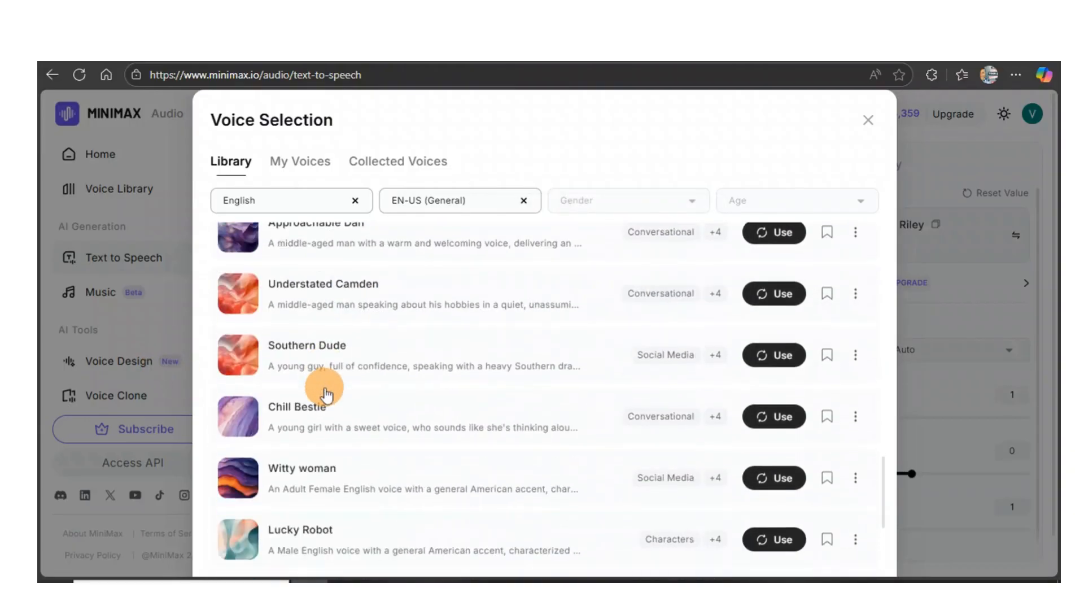
{"action": "scroll", "coordinate": [314, 375], "scroll_direction": "up", "scroll_amount": 13}
{"action": "scroll", "coordinate": [341, 361], "scroll_direction": "up", "scroll_amount": 8}
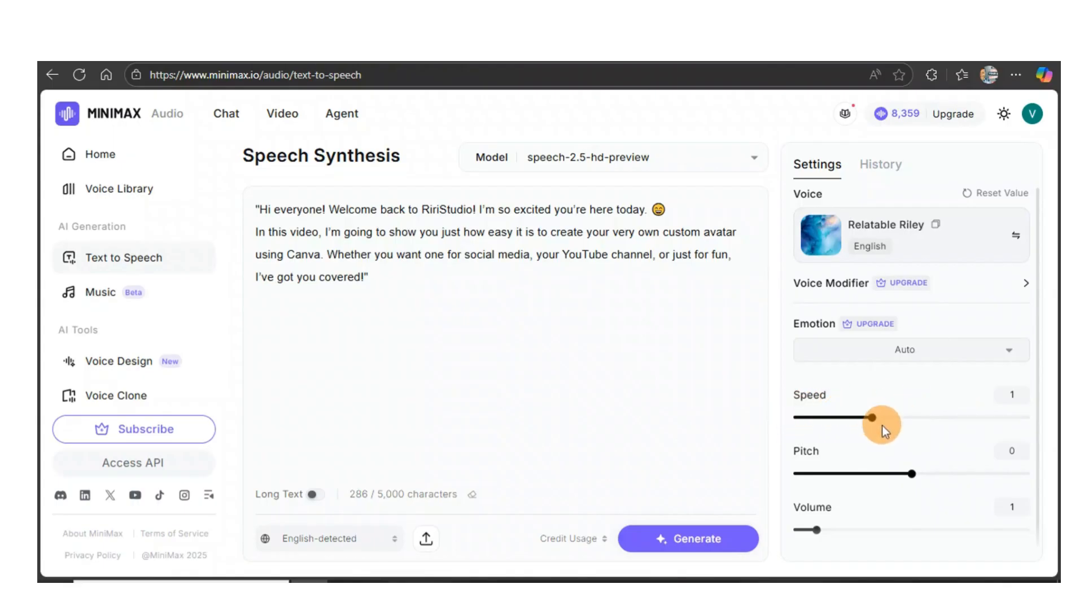
Step: Generate the speech with the Relatable Riley voice, play it back, and download the MP3
{"action": "left_click", "coordinate": [685, 542]}
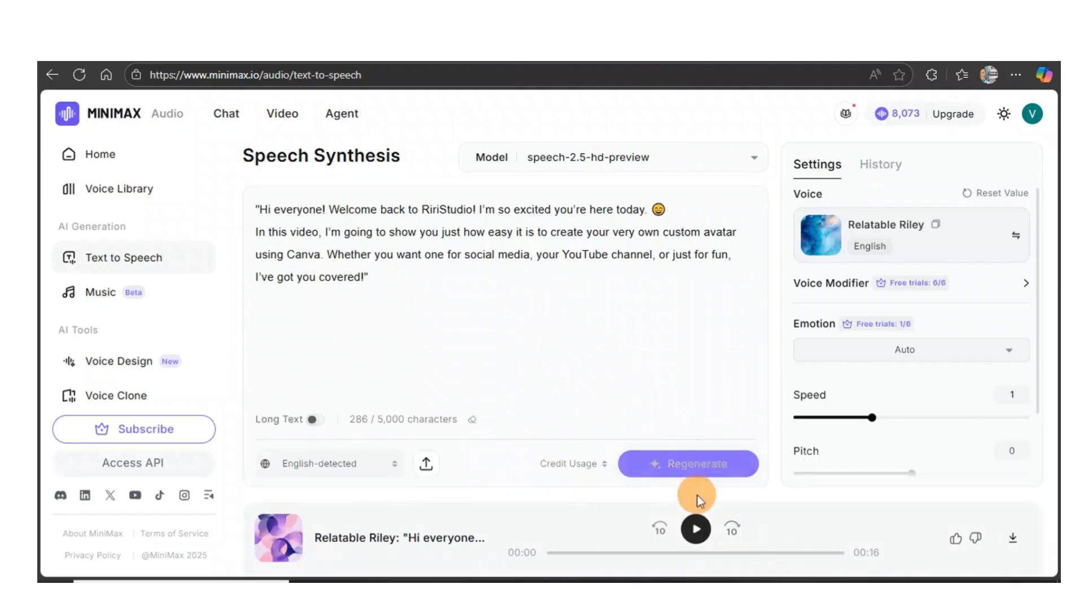
{"action": "left_click", "coordinate": [695, 530]}
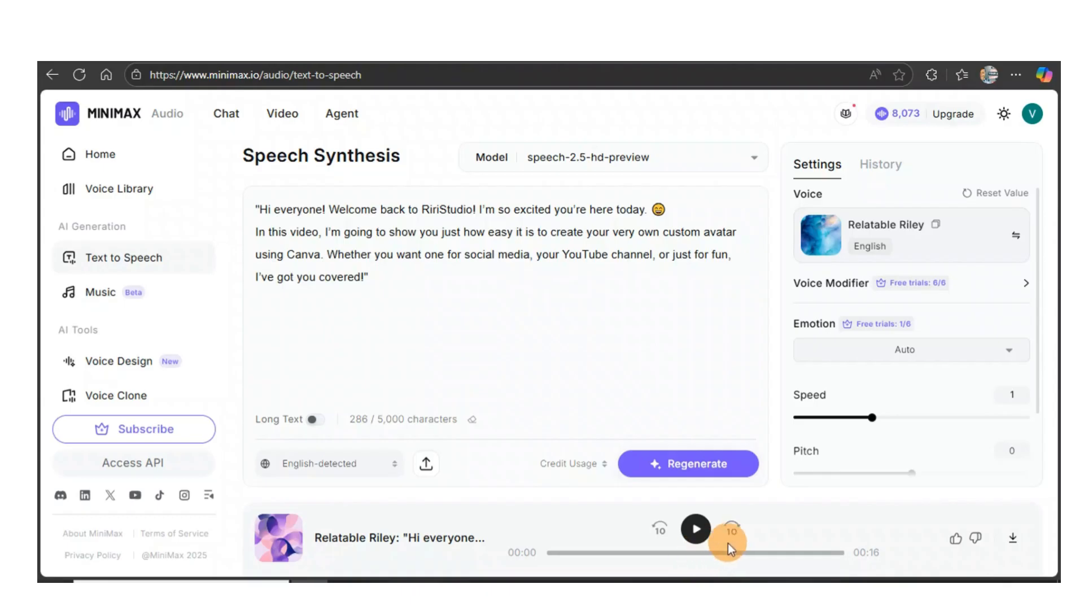
{"action": "left_click", "coordinate": [1012, 539]}
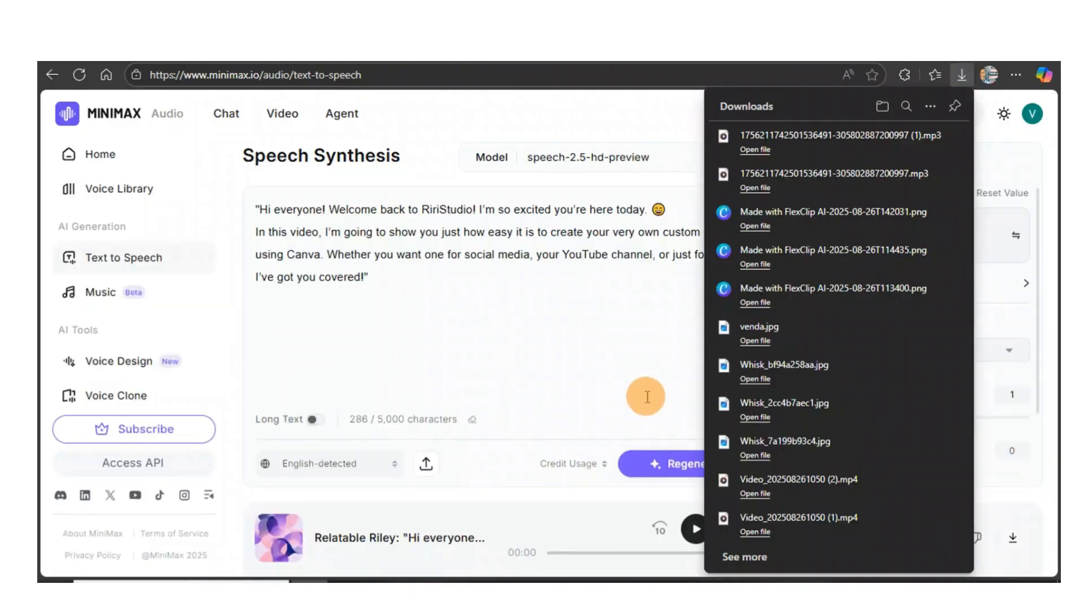
{"action": "left_click", "coordinate": [559, 390]}
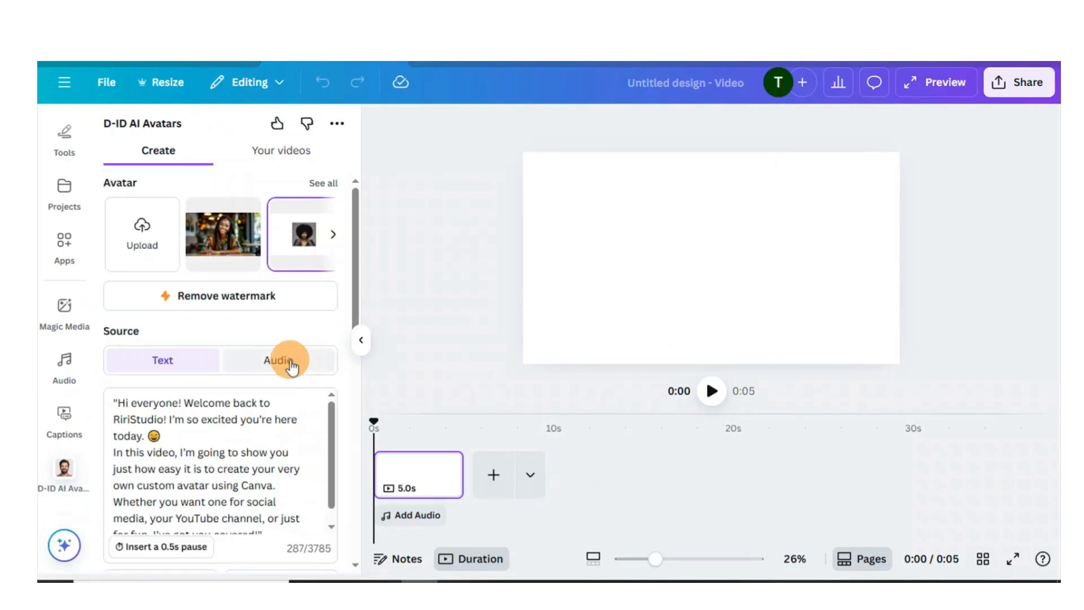
{"action": "left_click", "coordinate": [291, 366]}
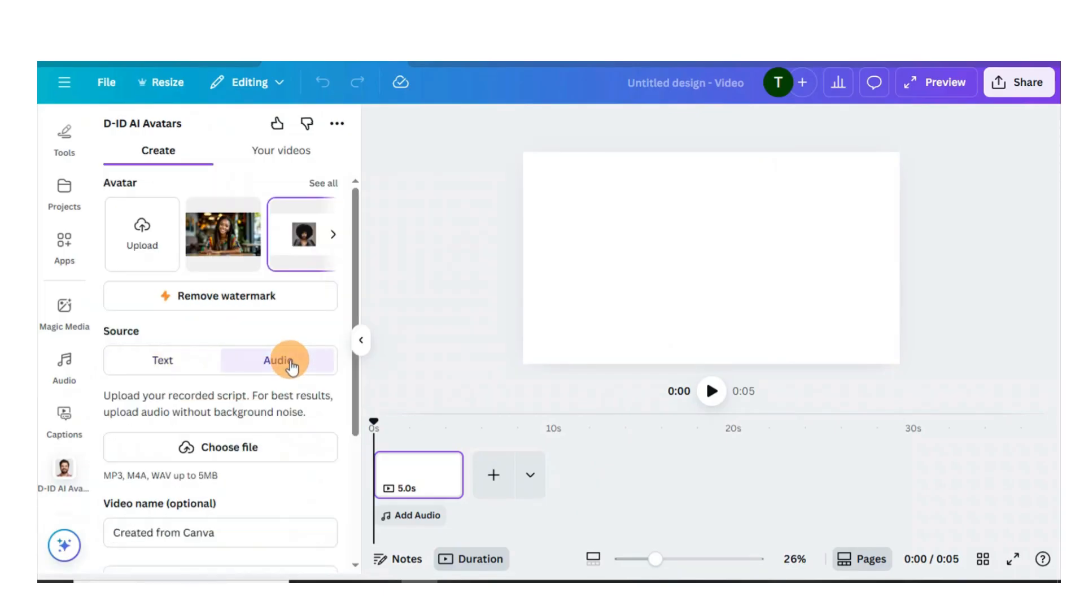
{"action": "left_click", "coordinate": [190, 443]}
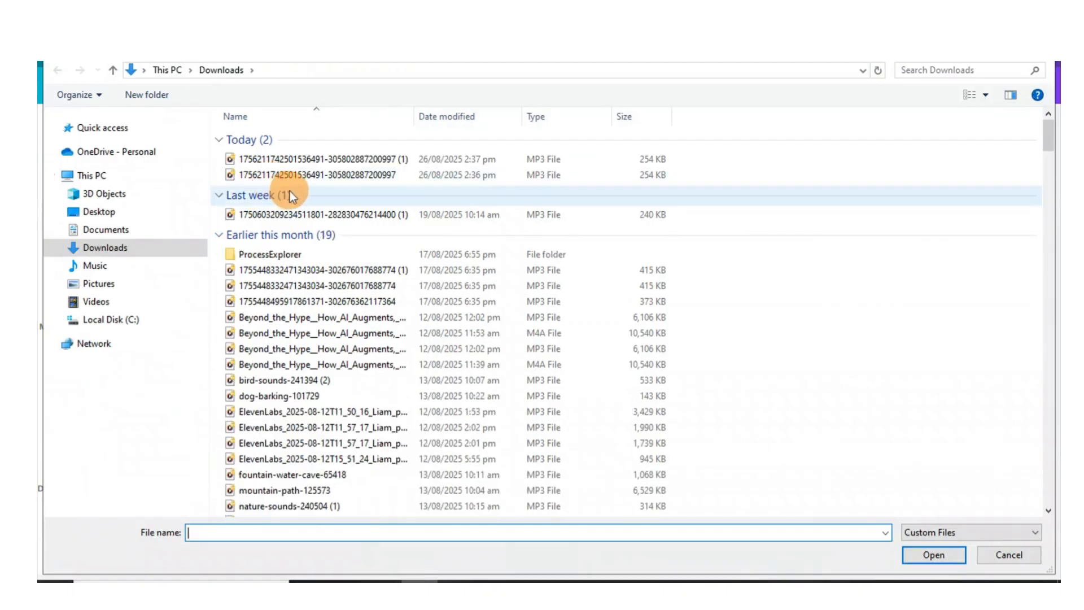
{"action": "left_click", "coordinate": [311, 175]}
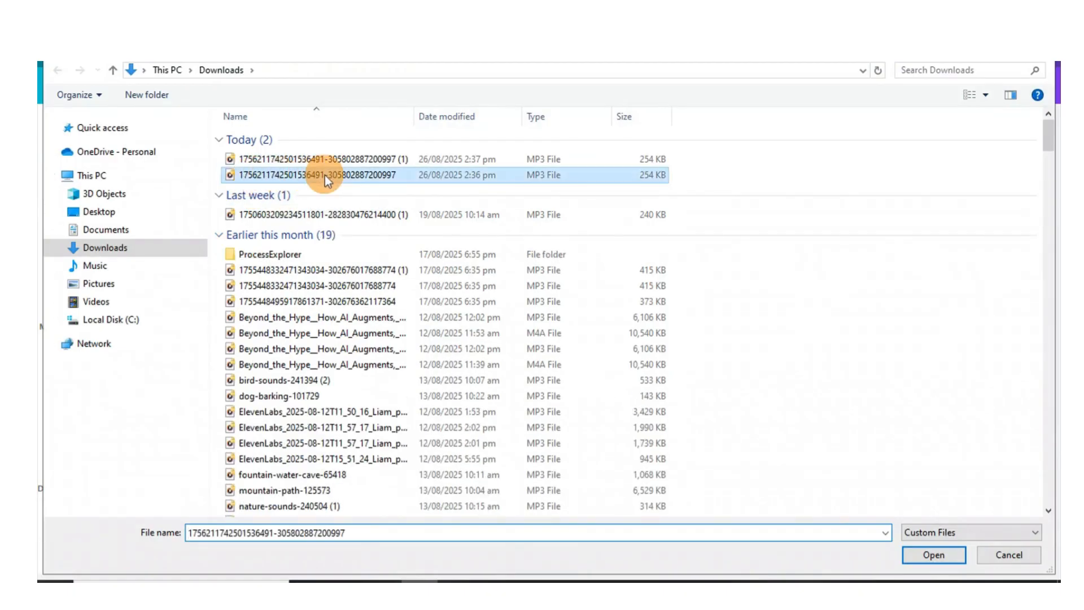
{"action": "left_click", "coordinate": [932, 555]}
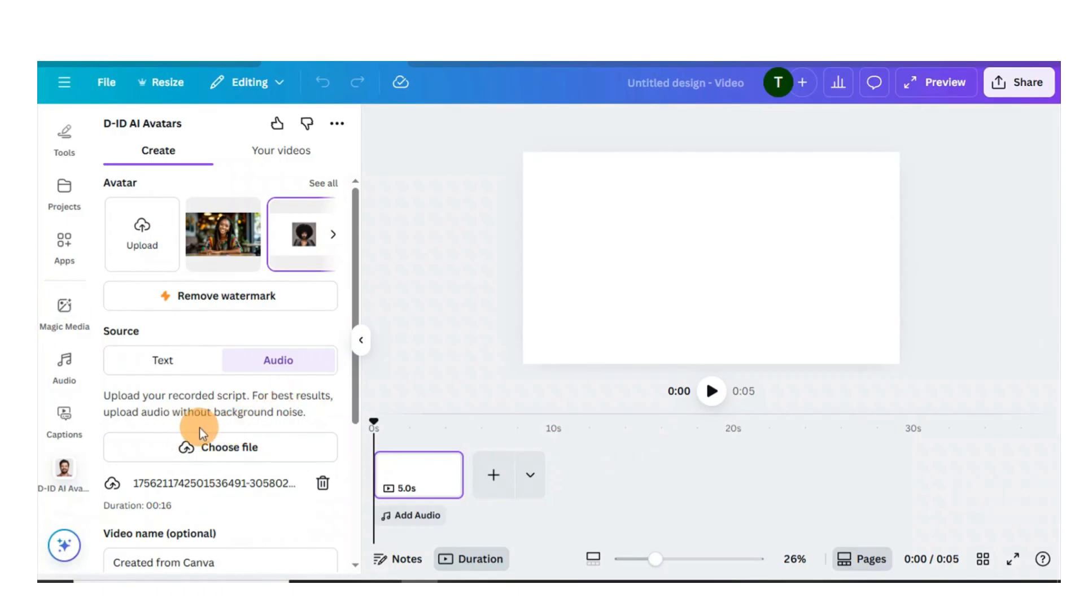
Step: Generate the presenter video and move it toward the page's upper-left corner
{"action": "scroll", "coordinate": [213, 432], "scroll_direction": "down", "scroll_amount": 1}
{"action": "scroll", "coordinate": [305, 435], "scroll_direction": "down", "scroll_amount": 1}
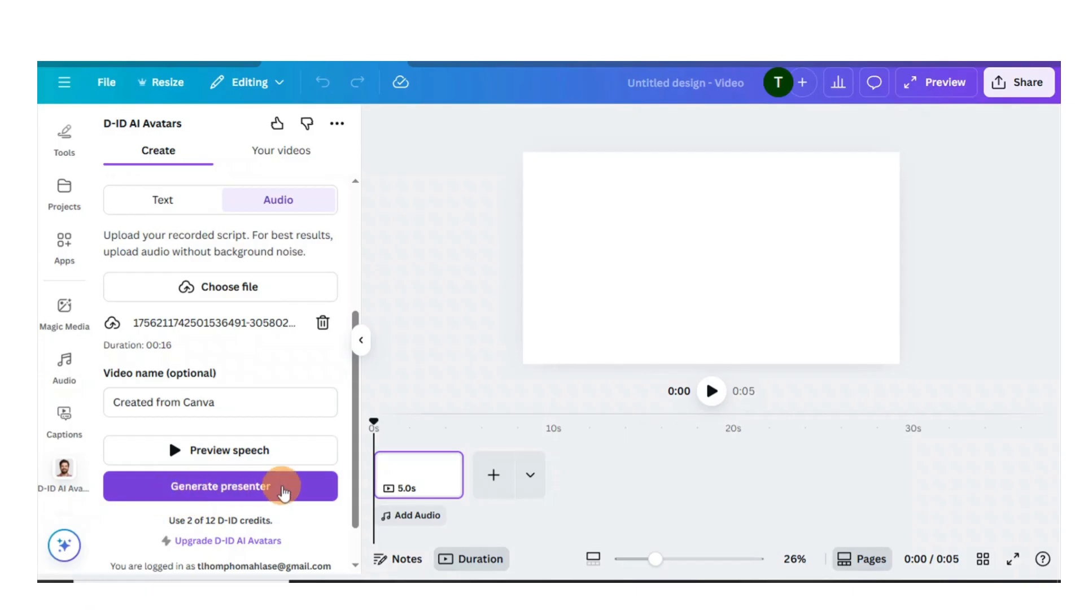
{"action": "left_click", "coordinate": [284, 491]}
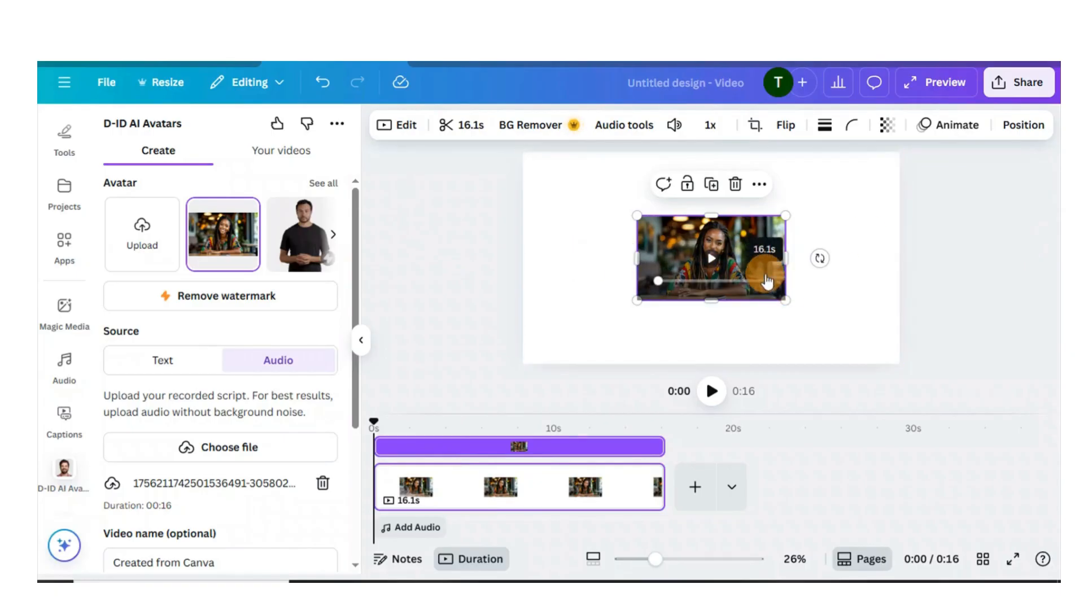
{"action": "left_click_drag", "start_coordinate": [665, 257], "coordinate": [552, 193]}
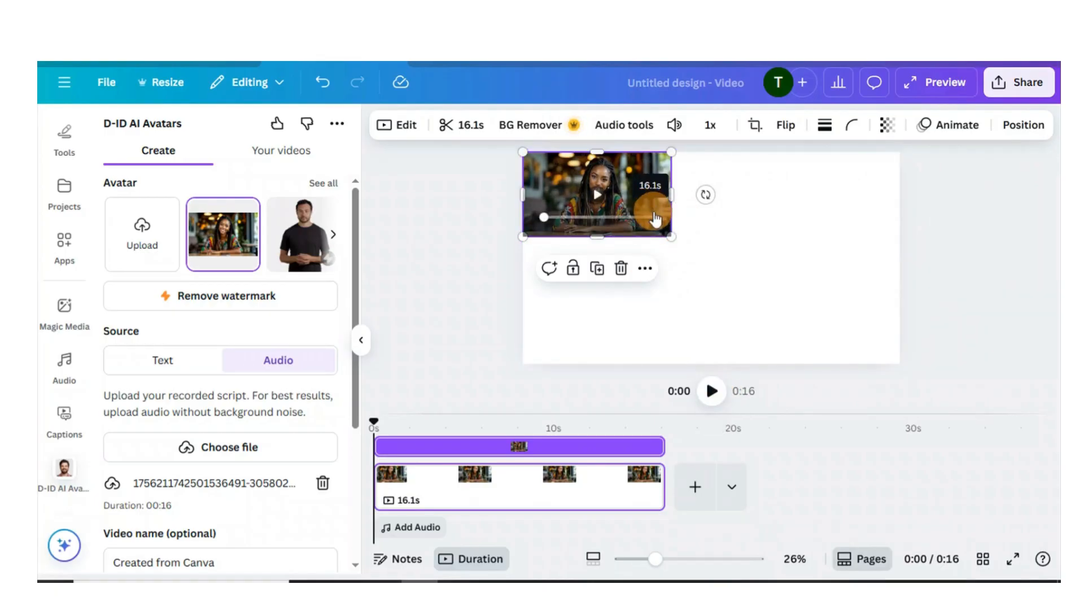
Step: Enlarge the presenter video to fill the page and add a new blank page after it
{"action": "left_click_drag", "start_coordinate": [672, 237], "coordinate": [896, 381]}
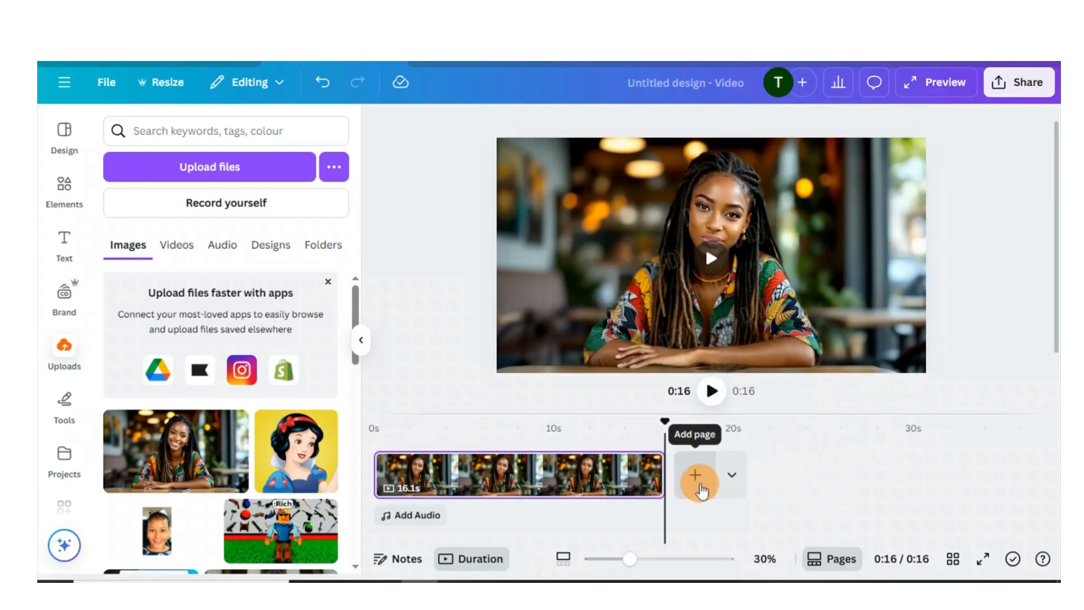
{"action": "left_click", "coordinate": [694, 474]}
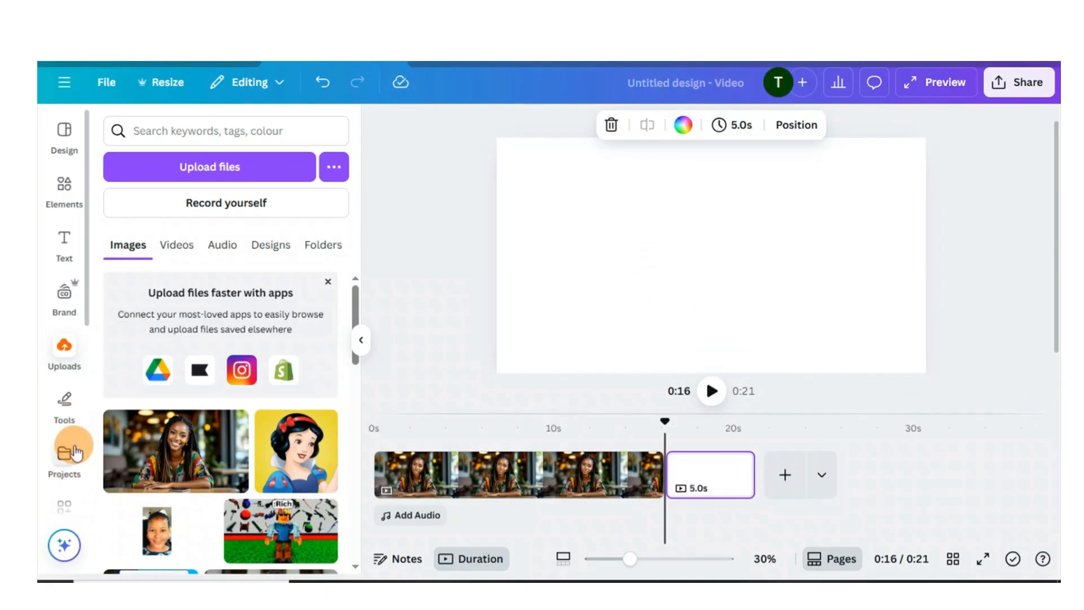
{"action": "scroll", "coordinate": [70, 429], "scroll_direction": "down", "scroll_amount": 3}
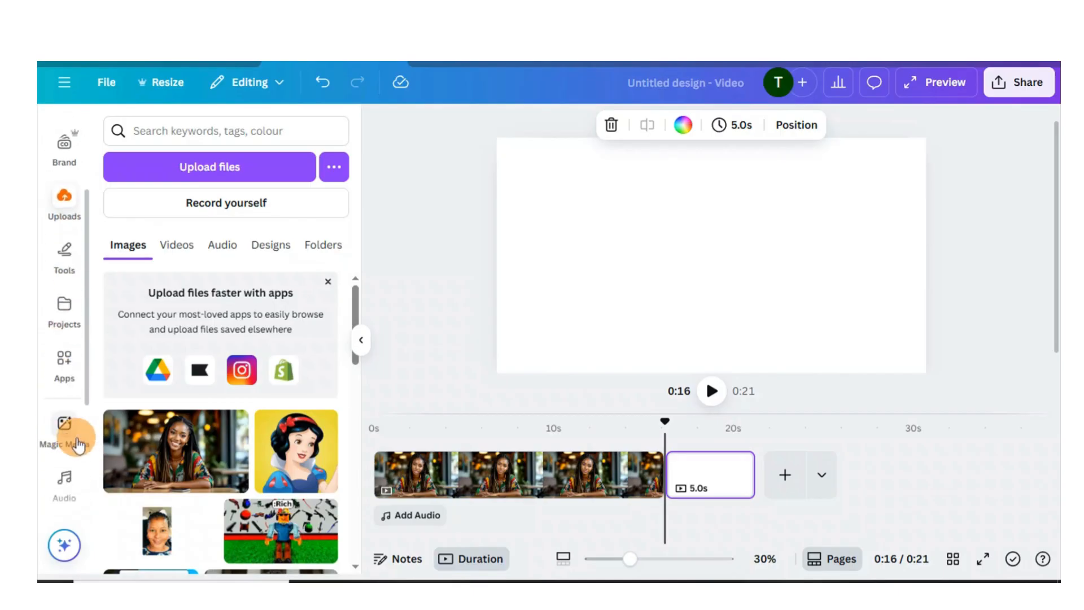
{"action": "scroll", "coordinate": [73, 440], "scroll_direction": "down", "scroll_amount": 3}
{"action": "left_click", "coordinate": [64, 385]}
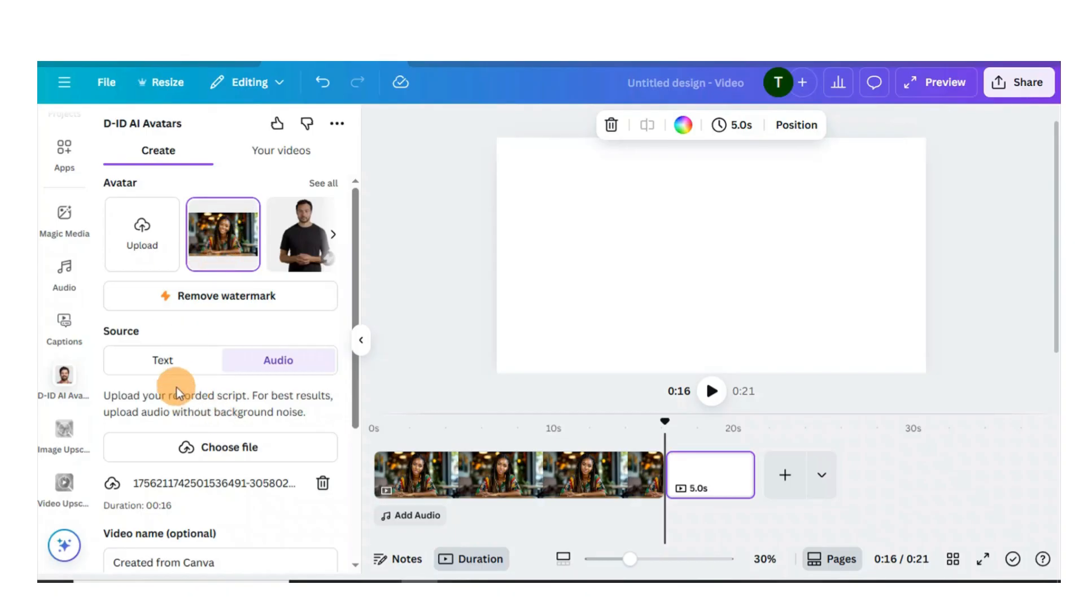
{"action": "scroll", "coordinate": [176, 388], "scroll_direction": "down", "scroll_amount": 2}
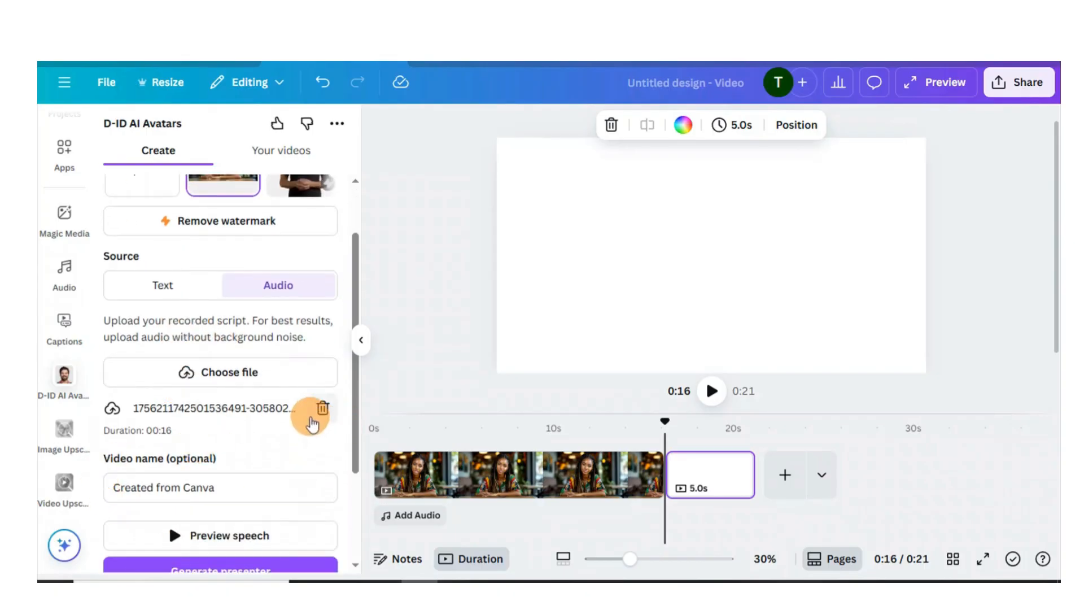
{"action": "left_click", "coordinate": [322, 409]}
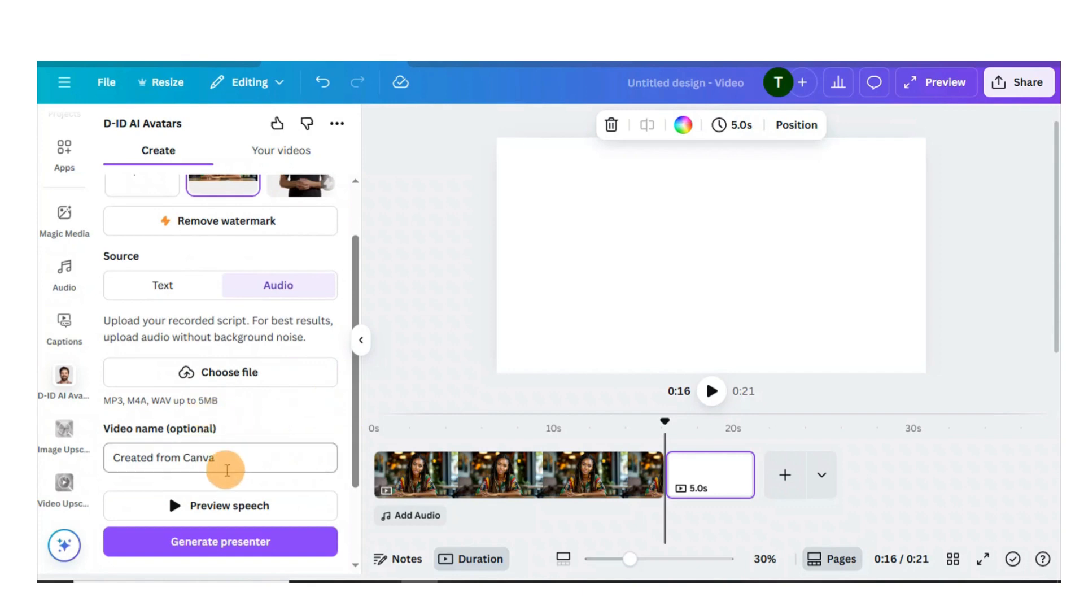
{"action": "left_click", "coordinate": [241, 370]}
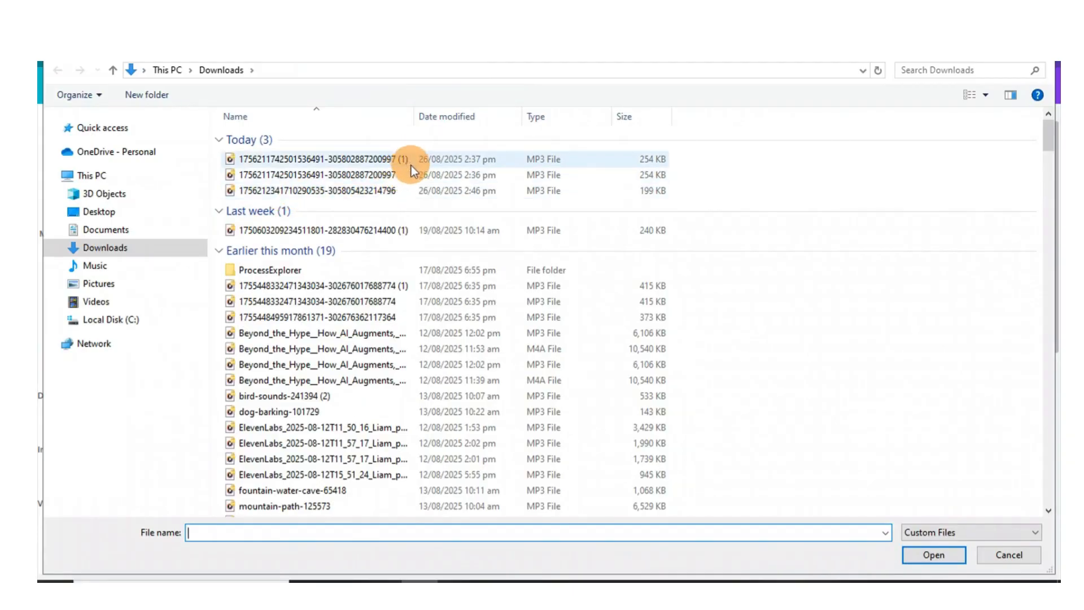
{"action": "left_click", "coordinate": [388, 192]}
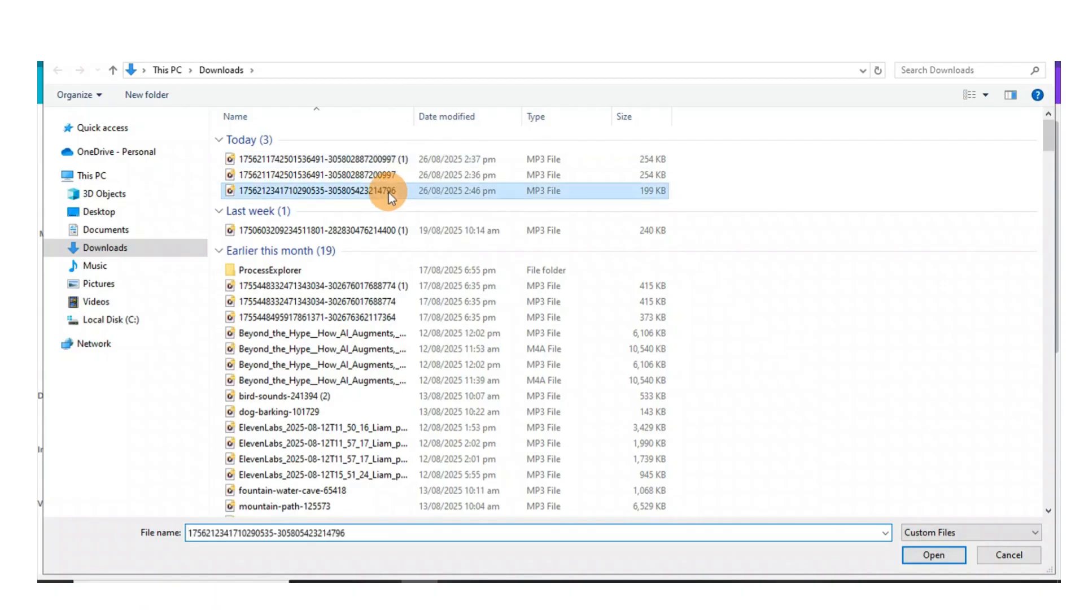
{"action": "left_click", "coordinate": [932, 555]}
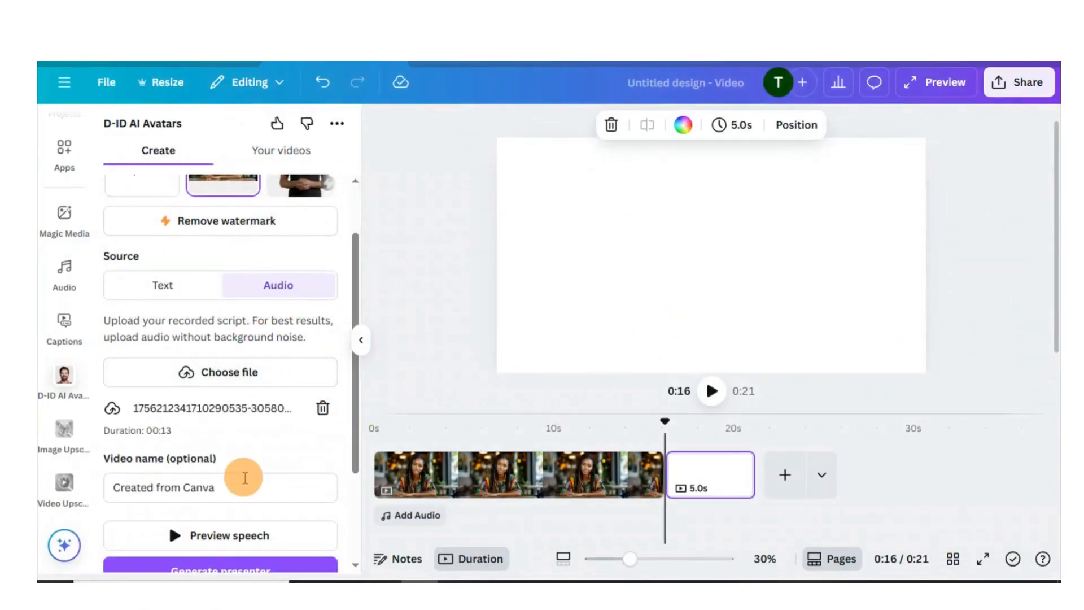
Step: Generate a second presenter video and resize it to fill the new page
{"action": "scroll", "coordinate": [205, 416], "scroll_direction": "down", "scroll_amount": 1}
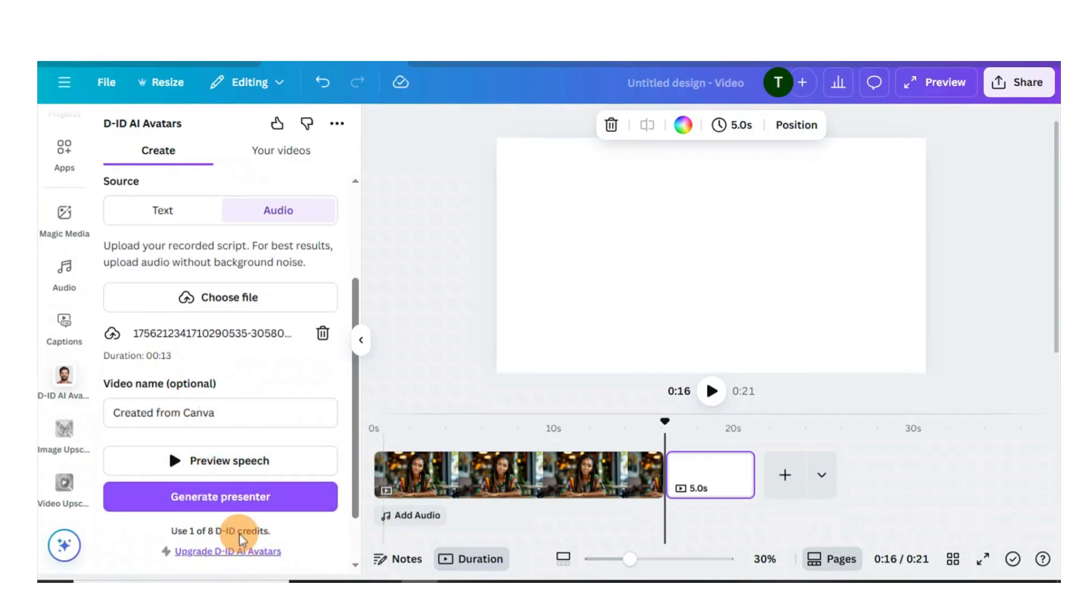
{"action": "left_click", "coordinate": [181, 497]}
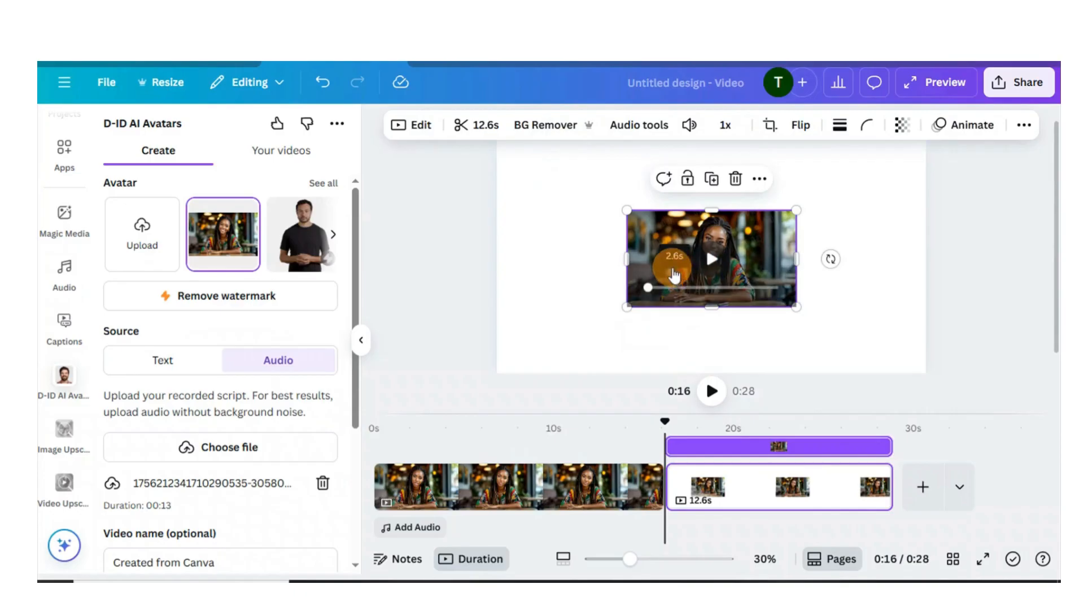
{"action": "left_click_drag", "start_coordinate": [650, 239], "coordinate": [525, 167]}
{"action": "left_click_drag", "start_coordinate": [666, 234], "coordinate": [926, 373]}
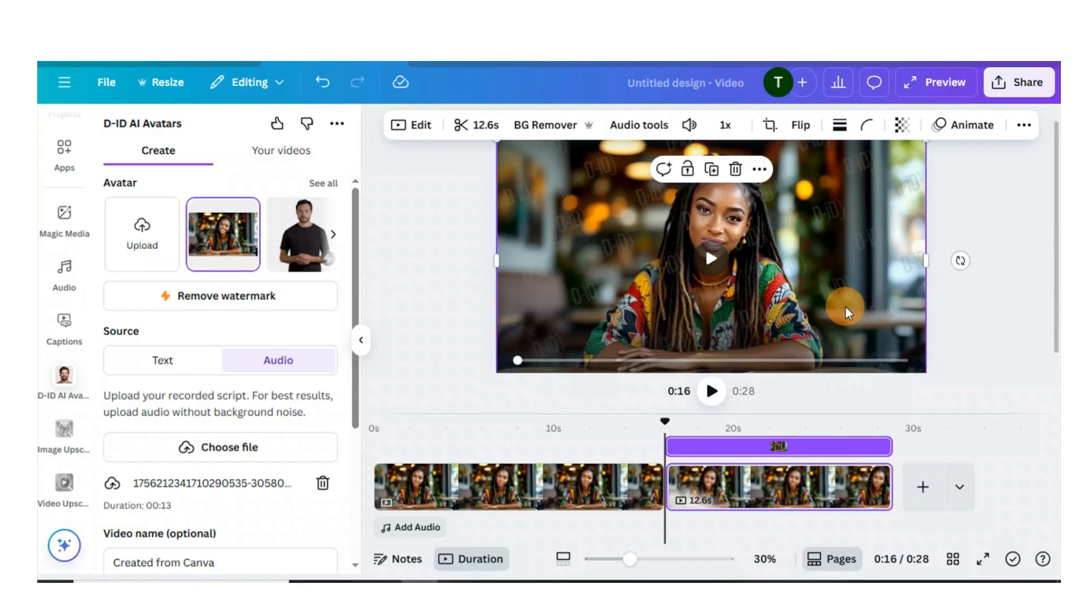
Step: Remove the background from the second presenter video with BG Remover
{"action": "left_click", "coordinate": [545, 129]}
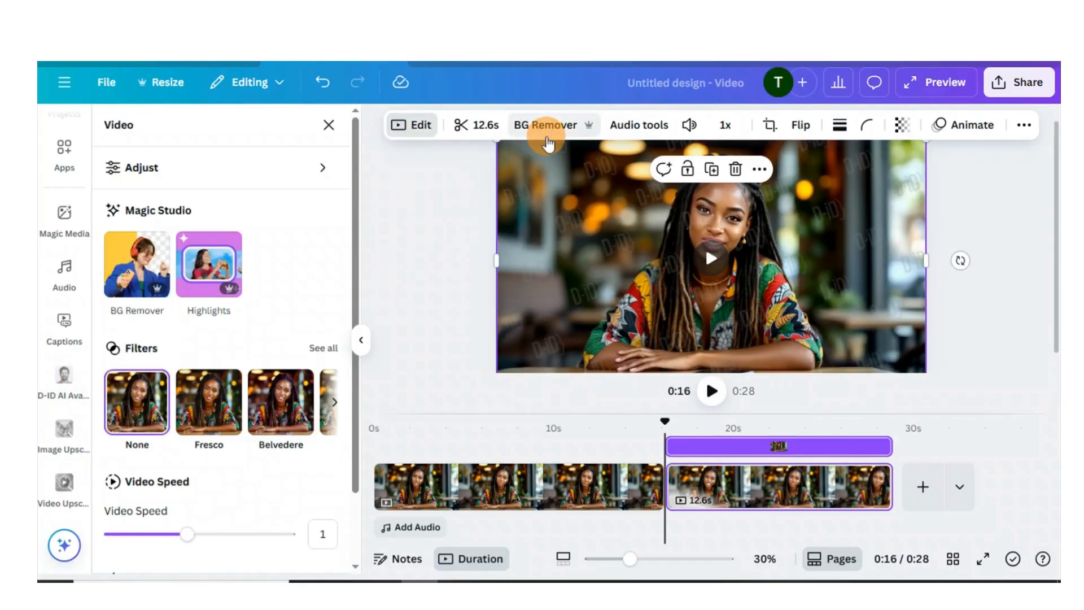
{"action": "left_click", "coordinate": [545, 125]}
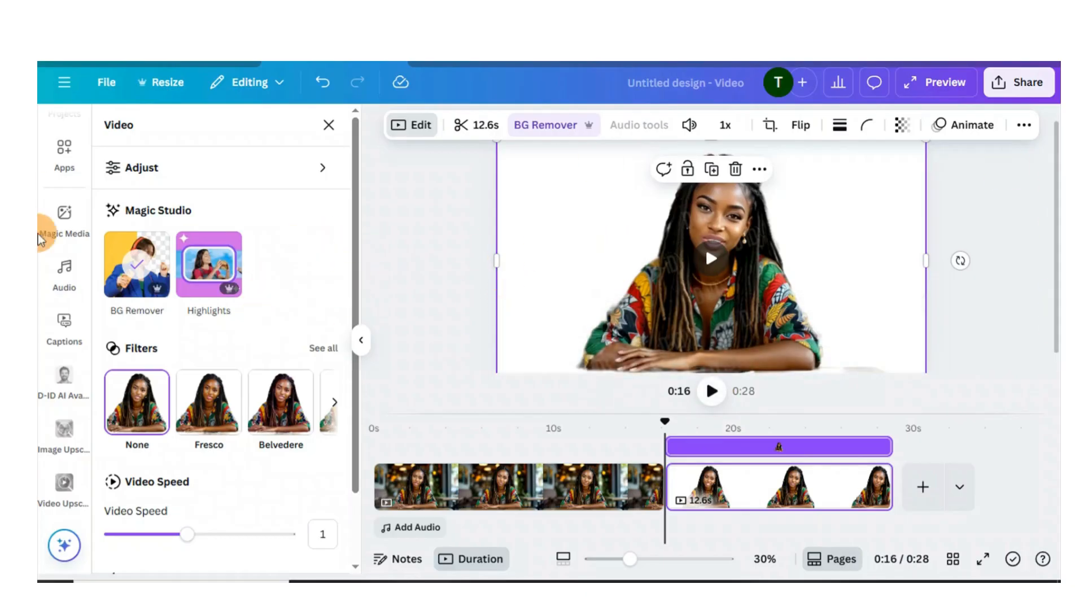
Step: Add the café portrait photo from Uploads onto the second page
{"action": "scroll", "coordinate": [61, 248], "scroll_direction": "up", "scroll_amount": 4}
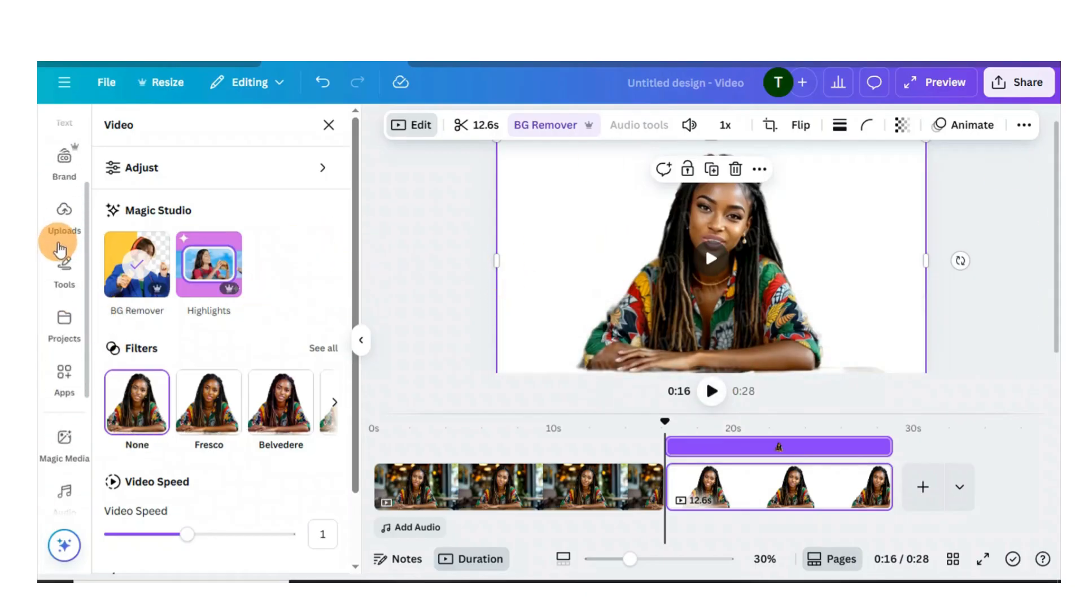
{"action": "left_click", "coordinate": [57, 226]}
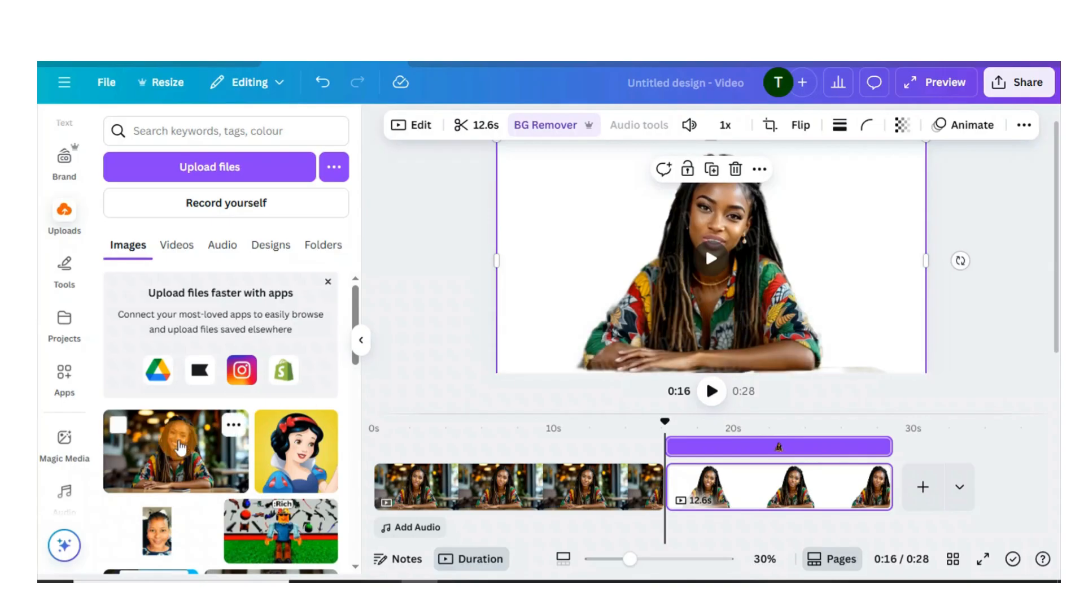
{"action": "left_click", "coordinate": [186, 460]}
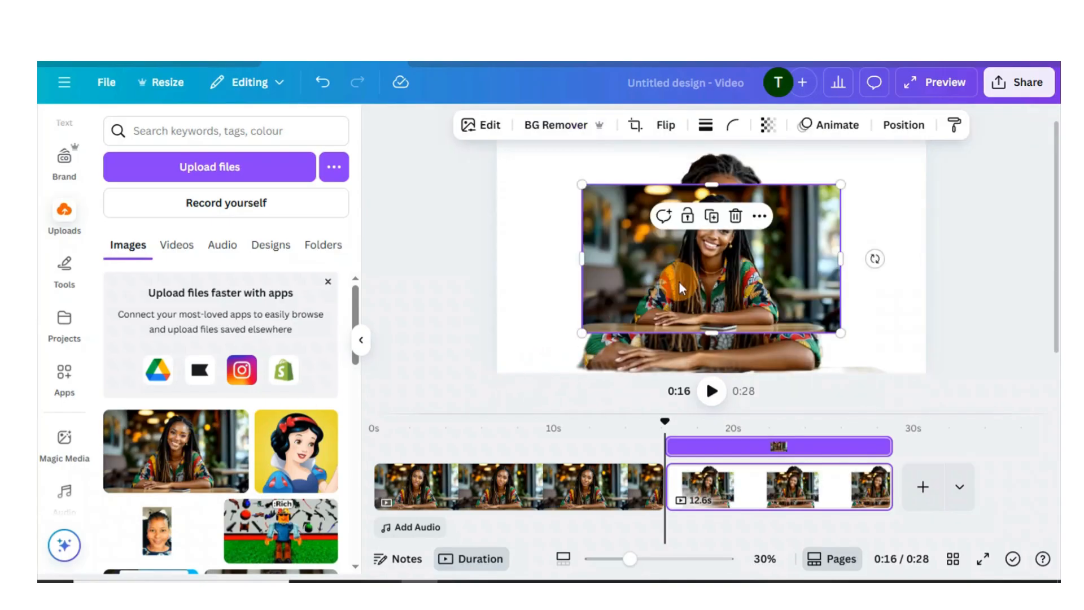
Step: Open the portrait image's editing tools and start Magic Grab on it
{"action": "left_click", "coordinate": [466, 129]}
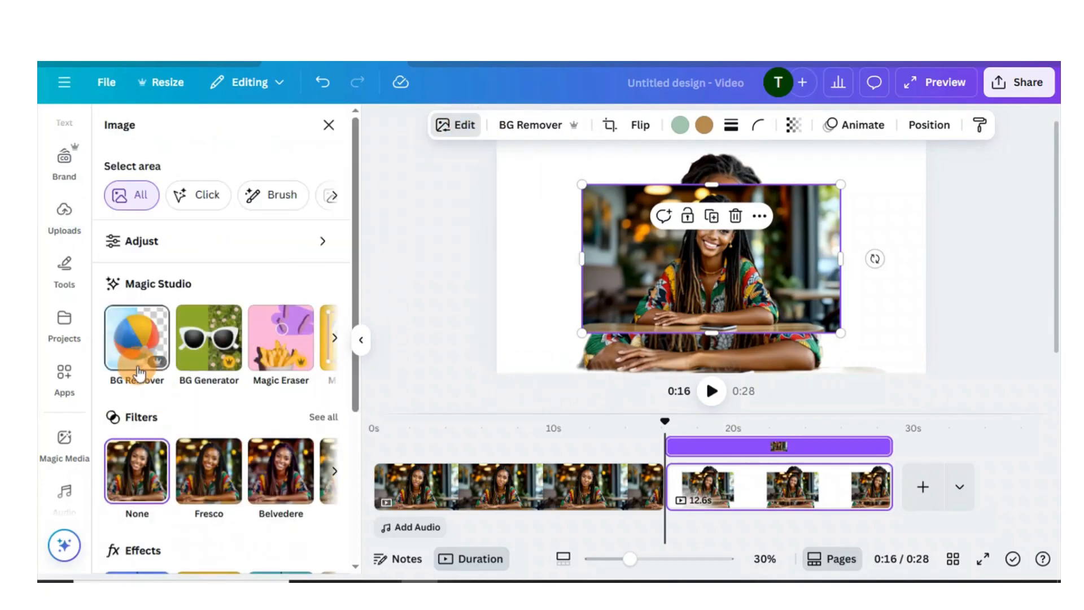
{"action": "left_click", "coordinate": [333, 342]}
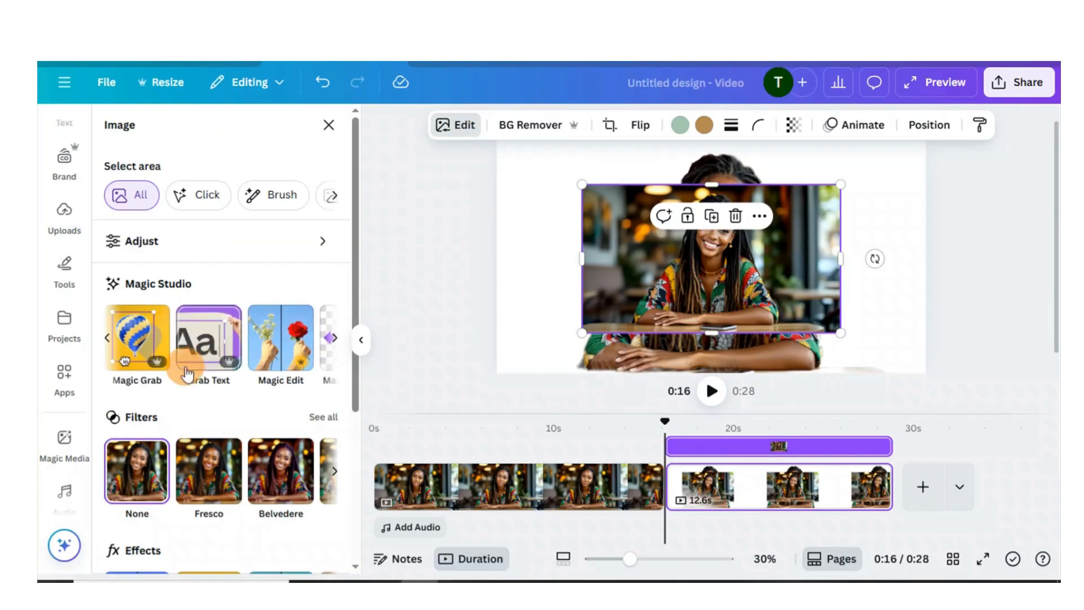
{"action": "left_click", "coordinate": [140, 338]}
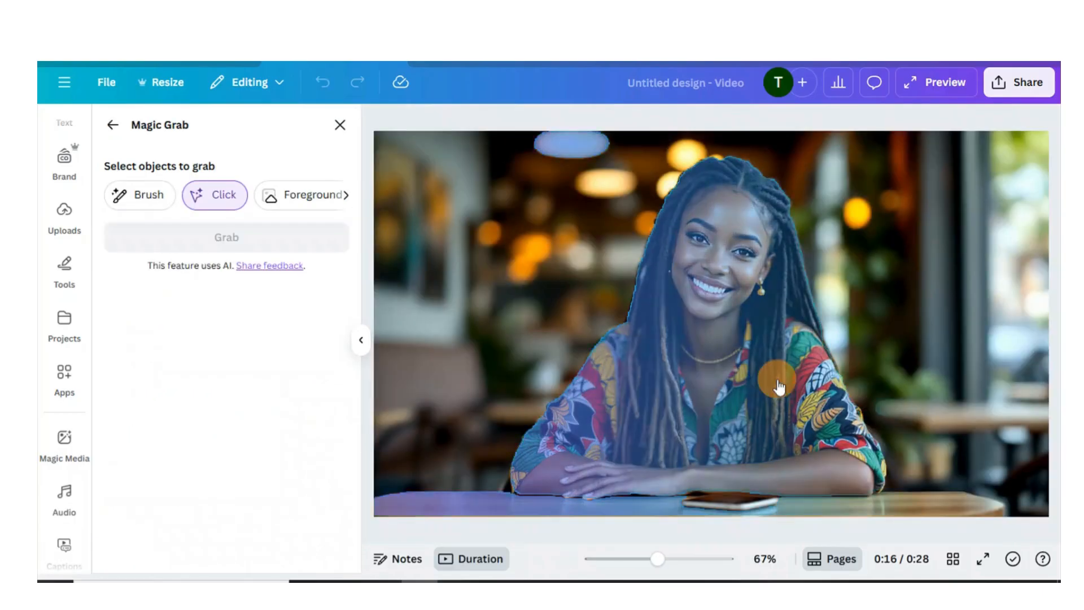